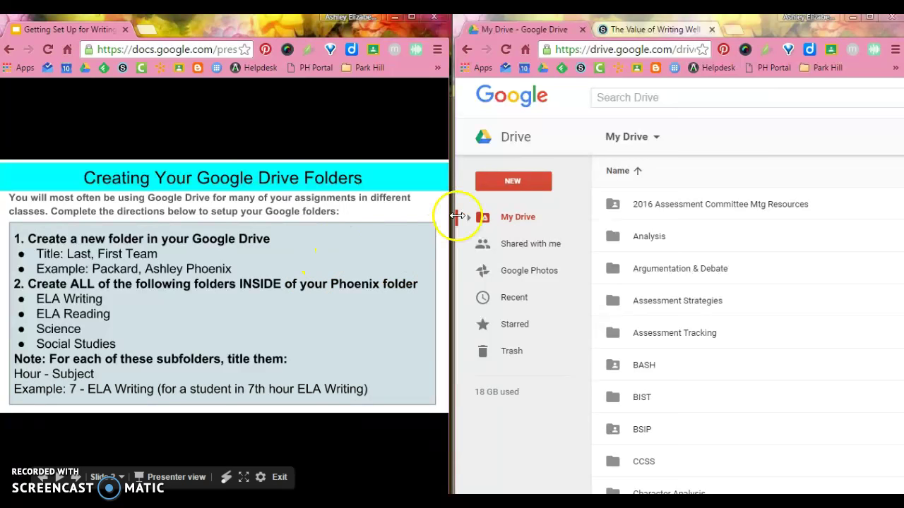
Step: Create a My Drive folder named in 'Last, First Phoenix' format with the student's name
click(531, 219)
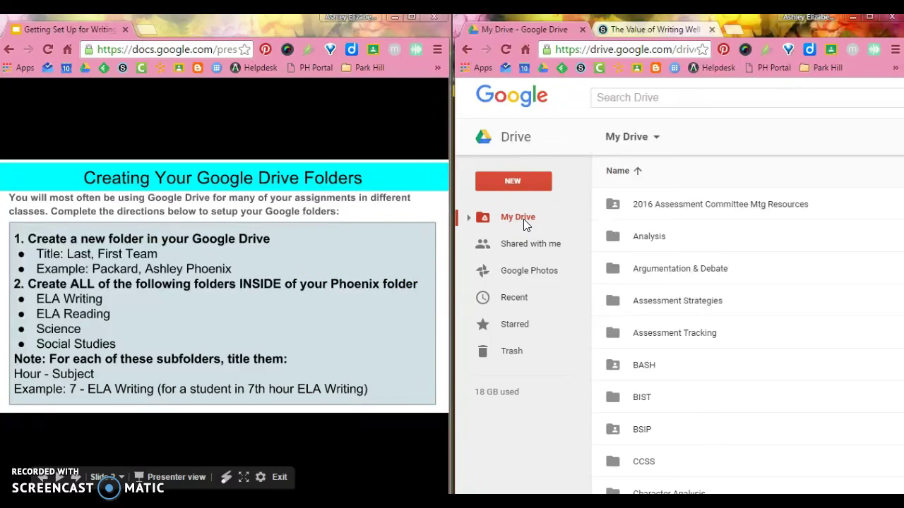
click(542, 176)
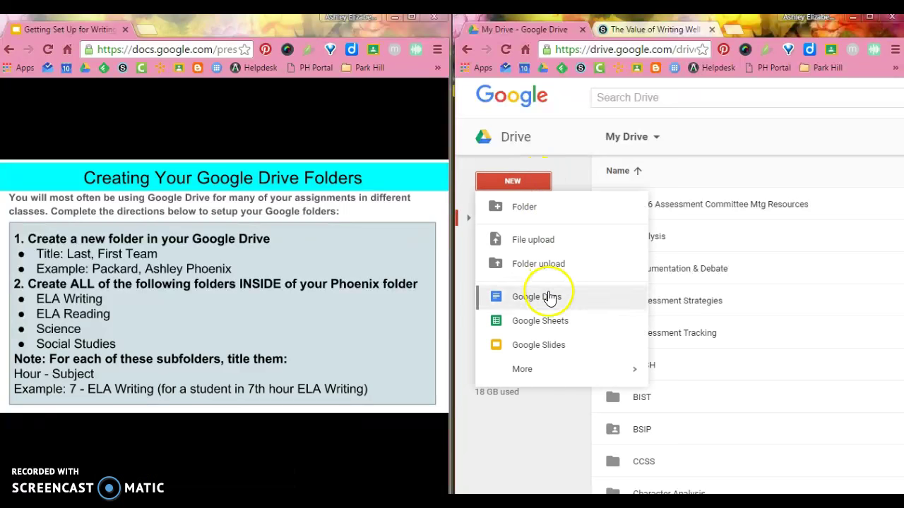
click(543, 209)
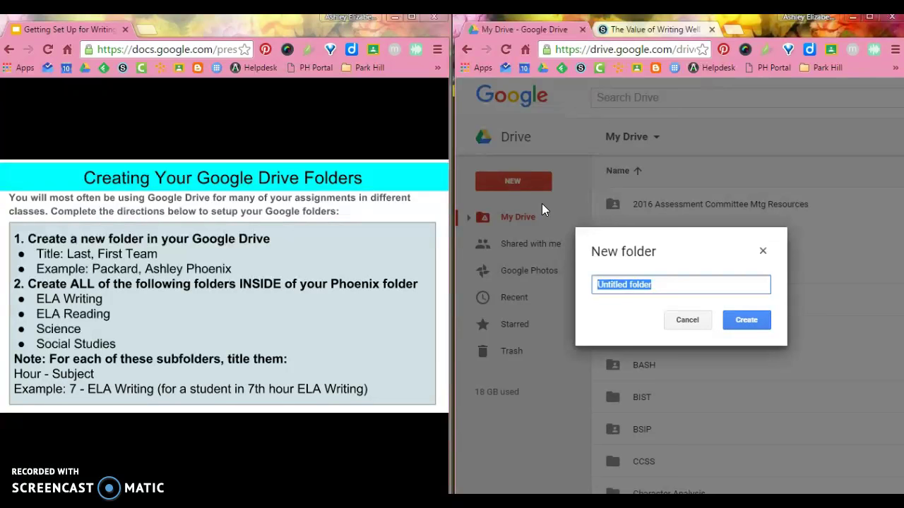
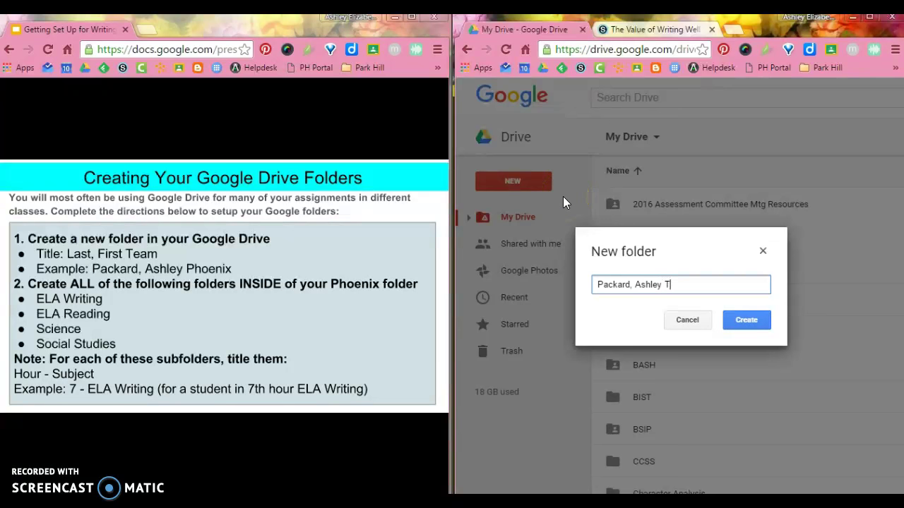
text(Phoenix)
key(BackSpace)
key(BackSpace)
key(BackSpace)
key(BackSpace)
key(BackSpace)
key(BackSpace)
key(BackSpace)
key(BackSpace)
key(BackSpace)
key(BackSpace)
key(BackSpace)
key(BackSpace)
key(BackSpace)
key(BackSpace)
key(BackSpace)
key(BackSpace)
key(BackSpace)
key(BackSpace)
key(BackSpace)
key(BackSpace)
key(BackSpace)
key(BackSpace)
key(BackSpace)
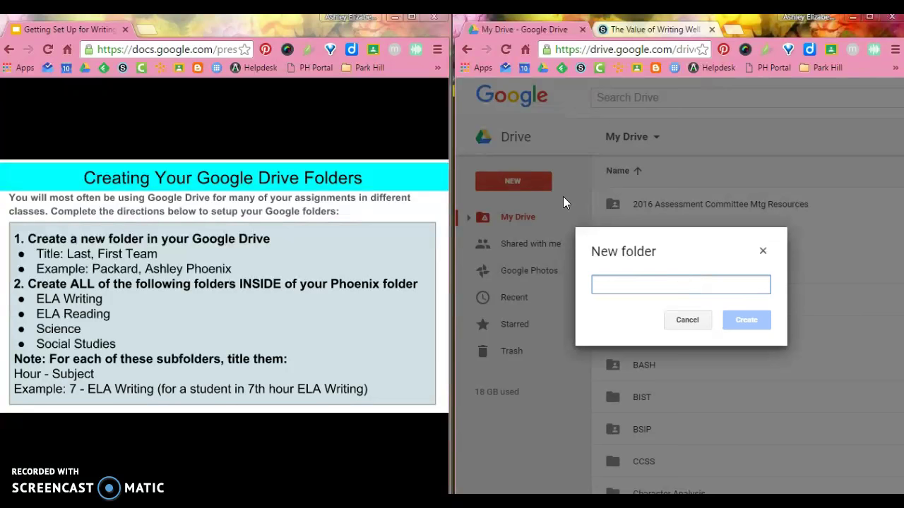
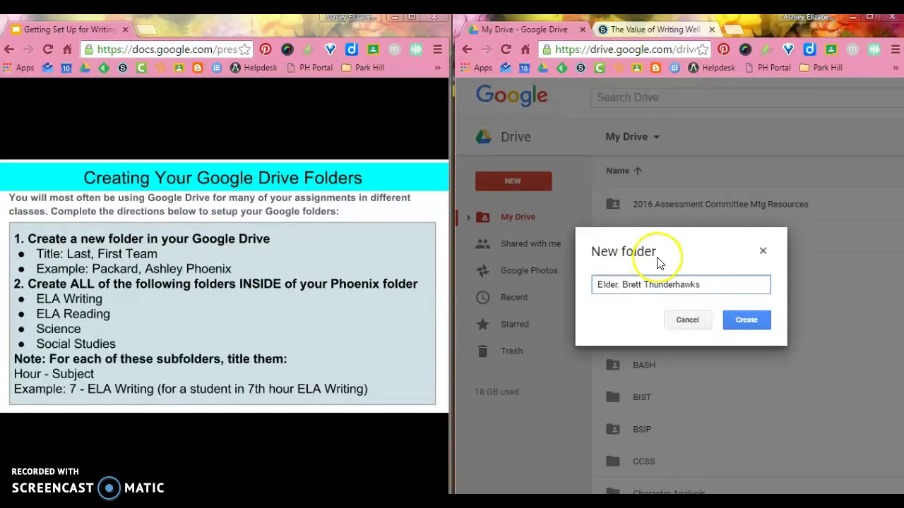
drag(701, 283, 583, 284)
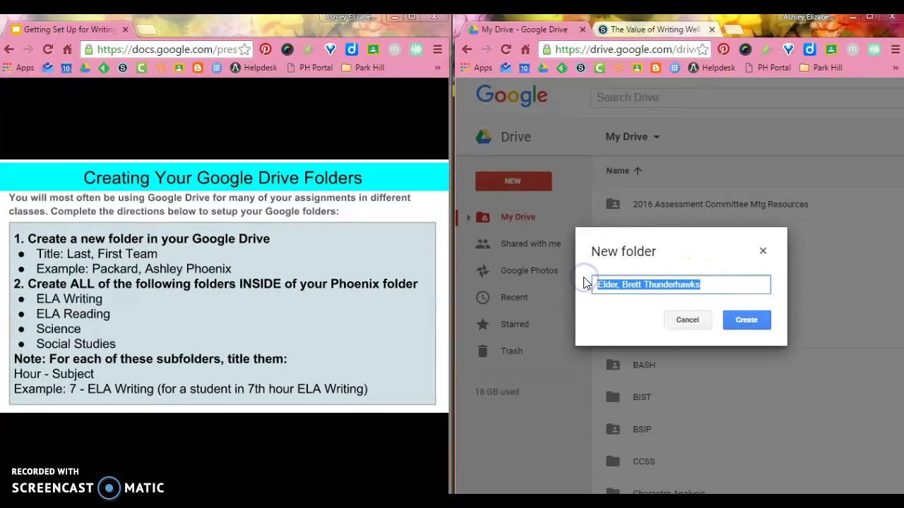
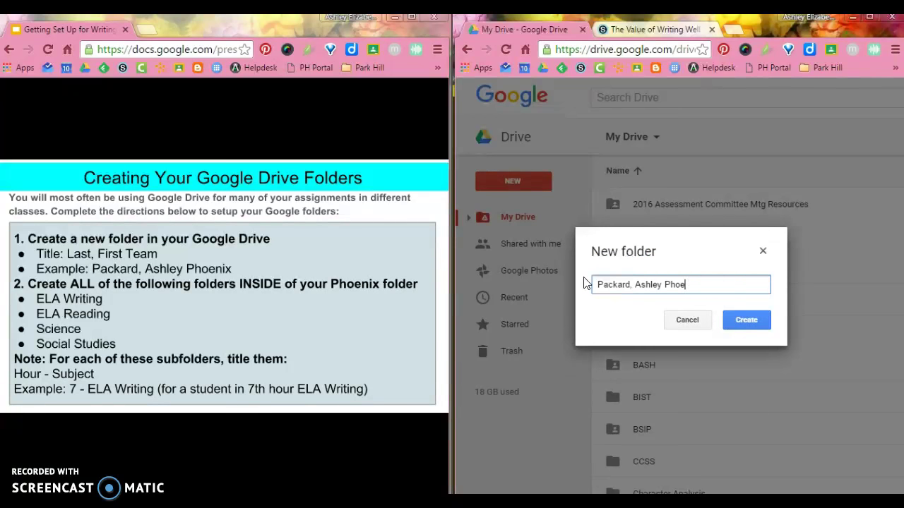
click(761, 320)
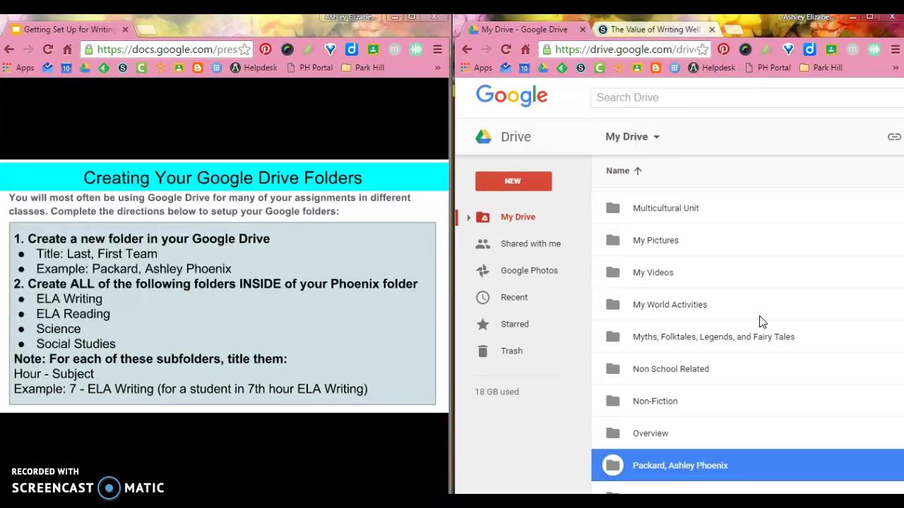
Step: Open the newly created student Phoenix folder from the My Drive list
double_click(694, 461)
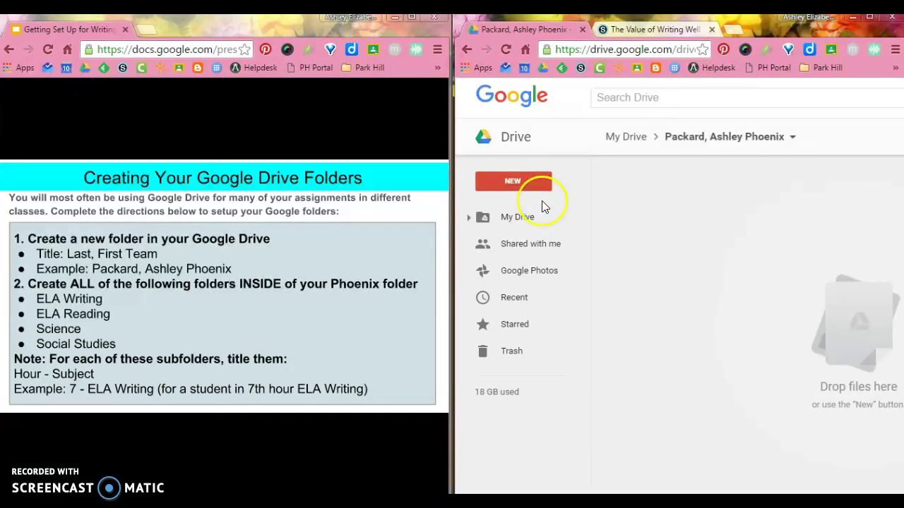
Step: Create subfolders '3 - ELA Writing' and '4 - Science' inside the student folder
click(521, 182)
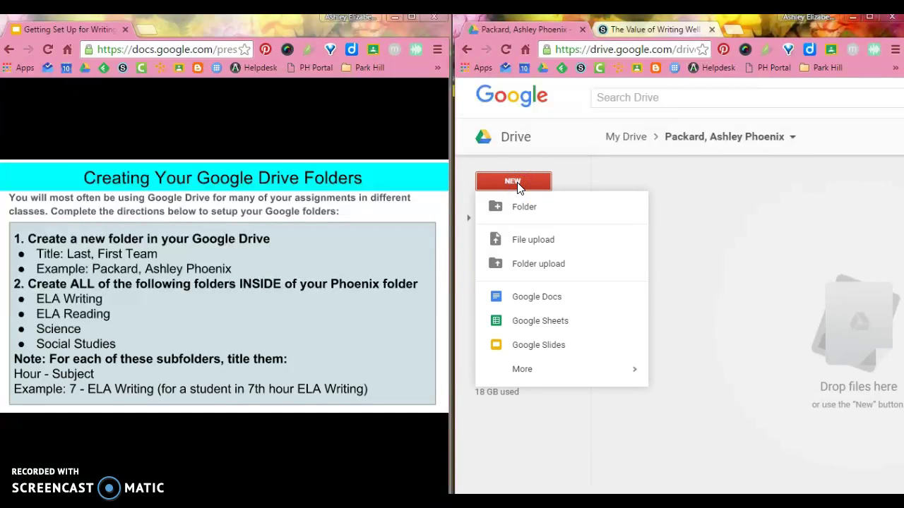
click(528, 207)
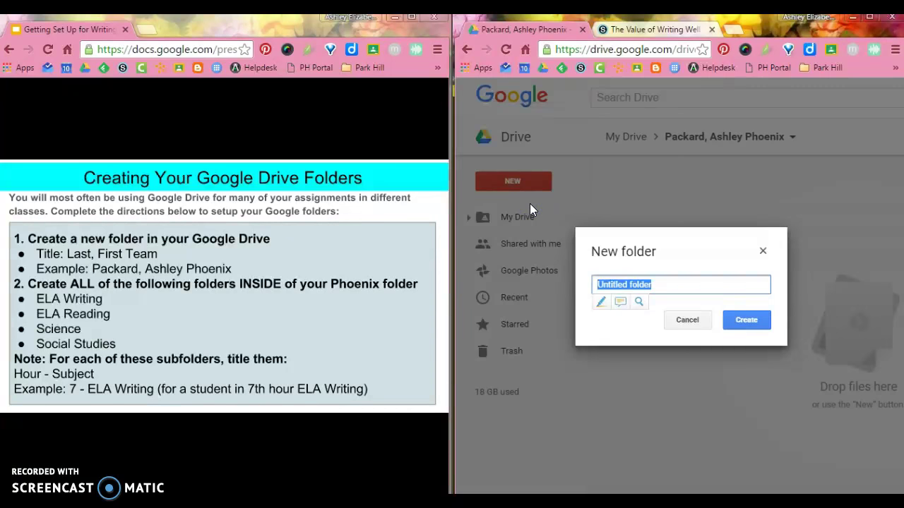
text(3 - ELA Writing)
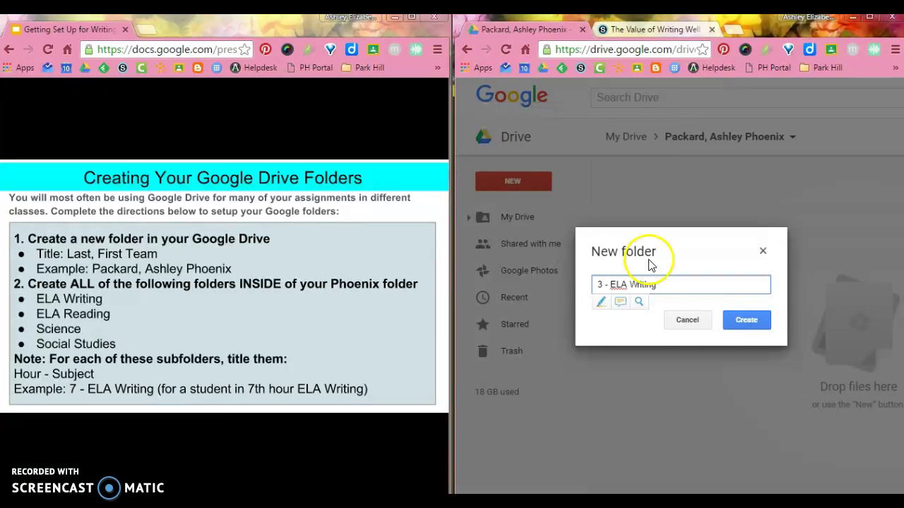
click(737, 322)
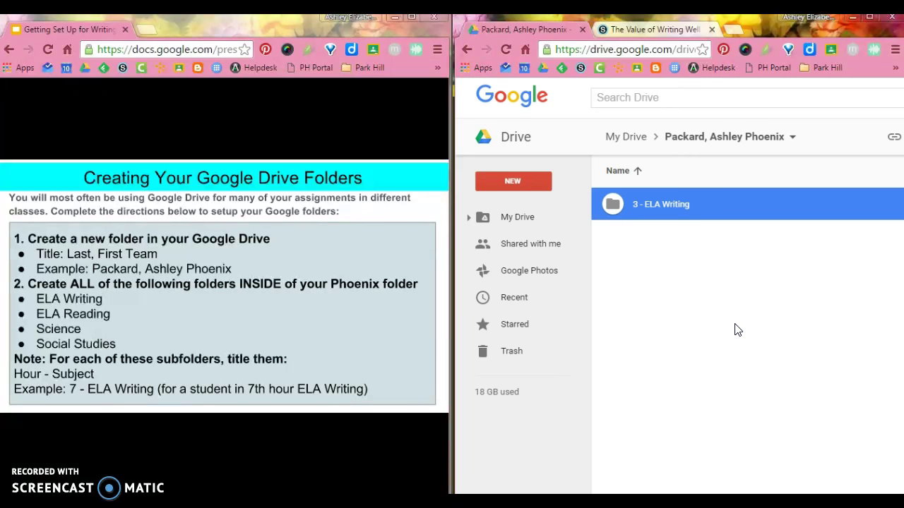
click(736, 330)
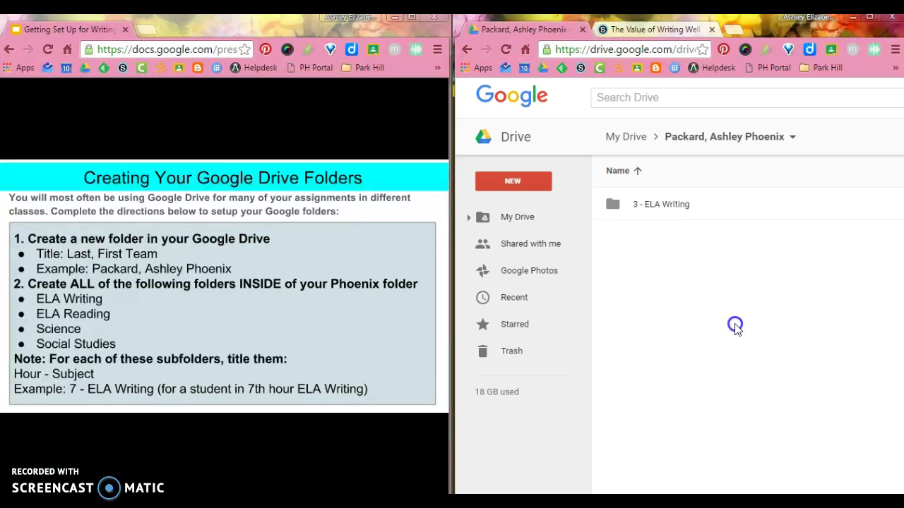
click(540, 186)
click(545, 212)
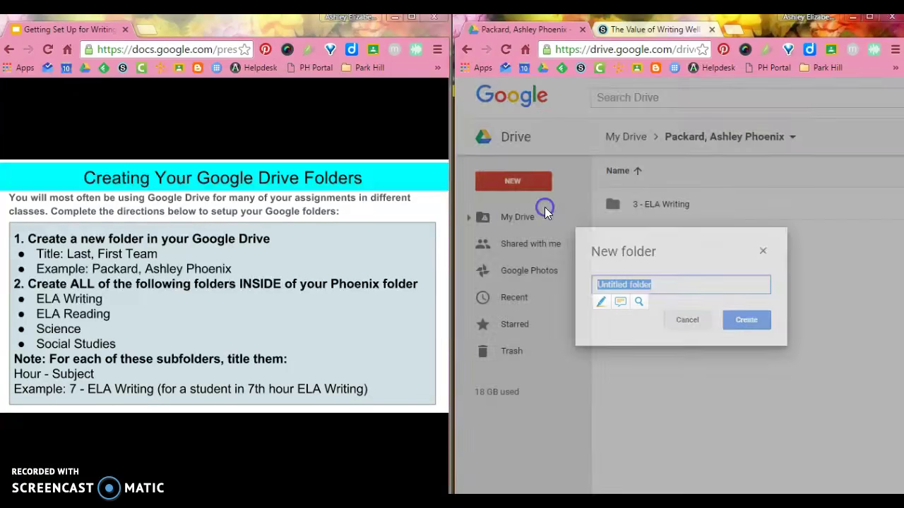
text(4 - Scie)
key(BackSpace)
key(BackSpace)
text(ience)
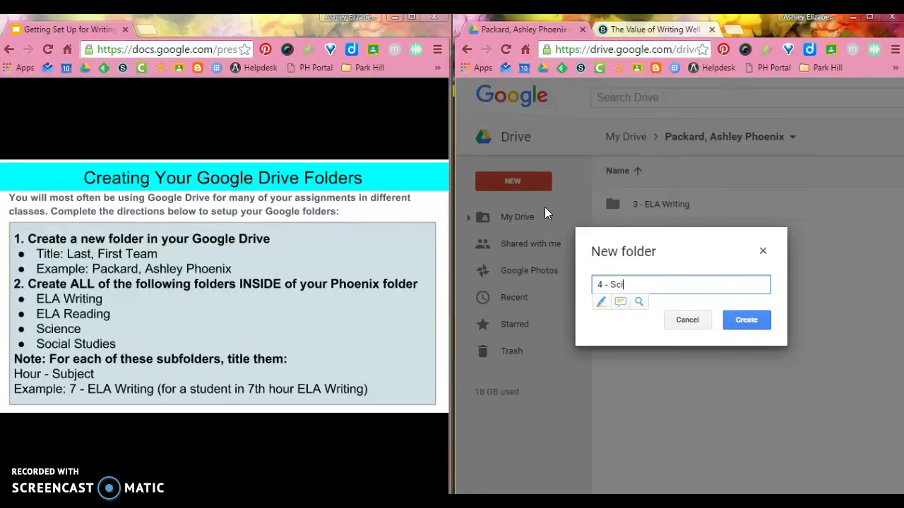
click(739, 318)
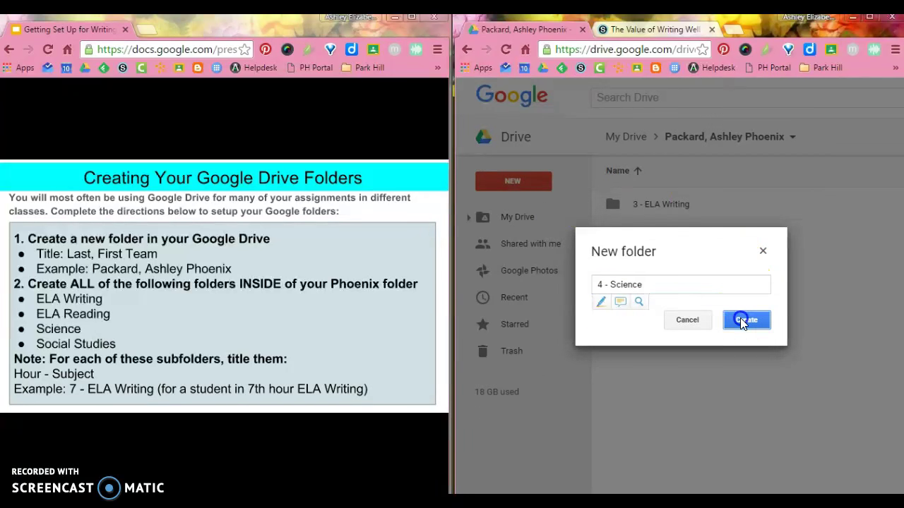
Step: Create subfolders '5 - Social Studies' and '8 - ELA Reading' inside the student folder
click(530, 181)
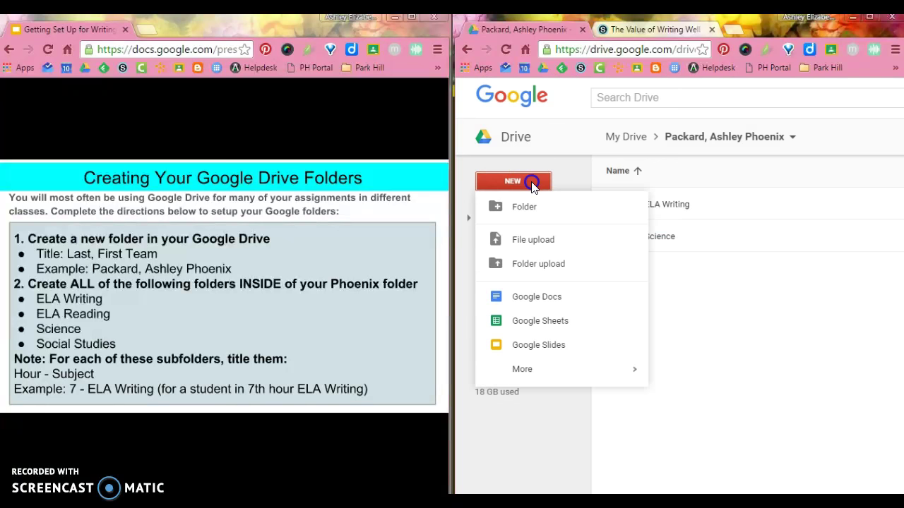
click(557, 212)
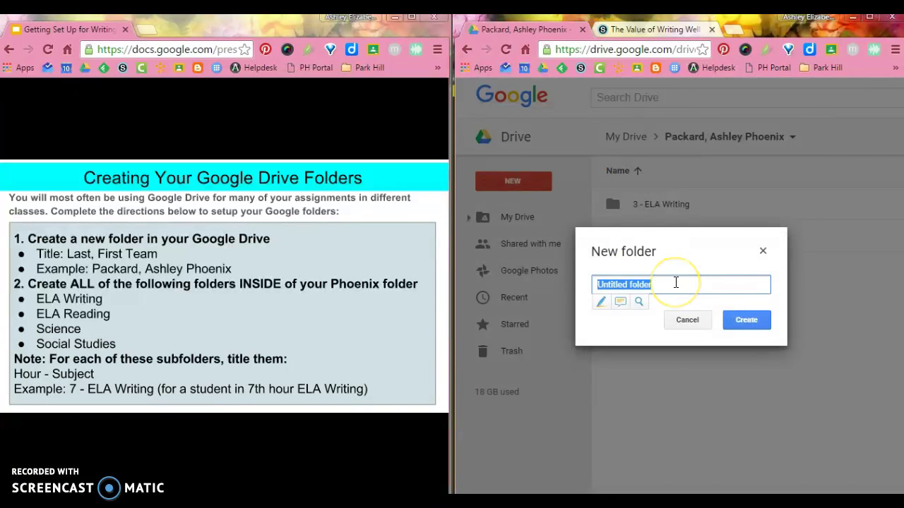
text(5 - Social Studies)
click(742, 319)
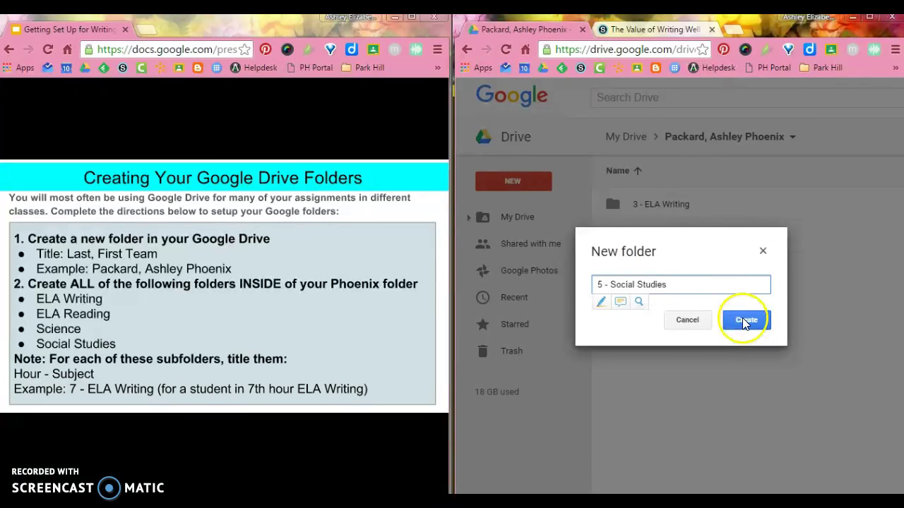
click(539, 181)
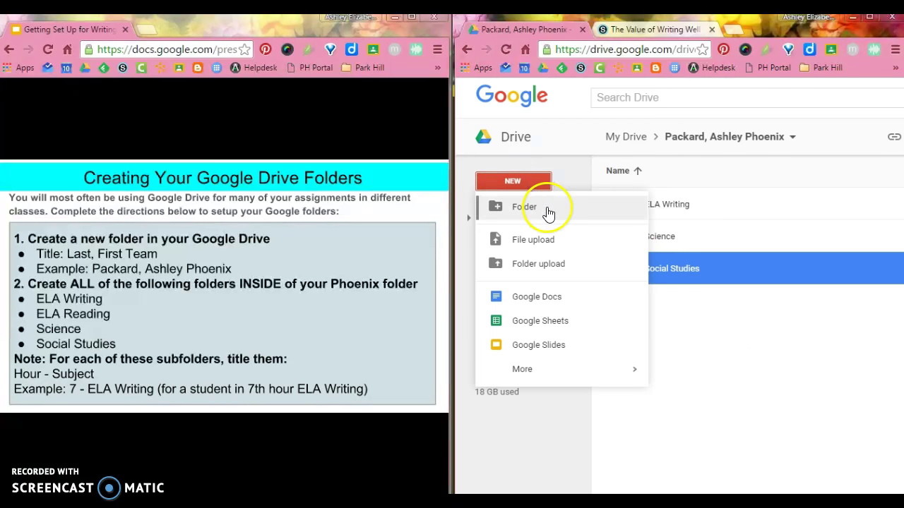
click(549, 212)
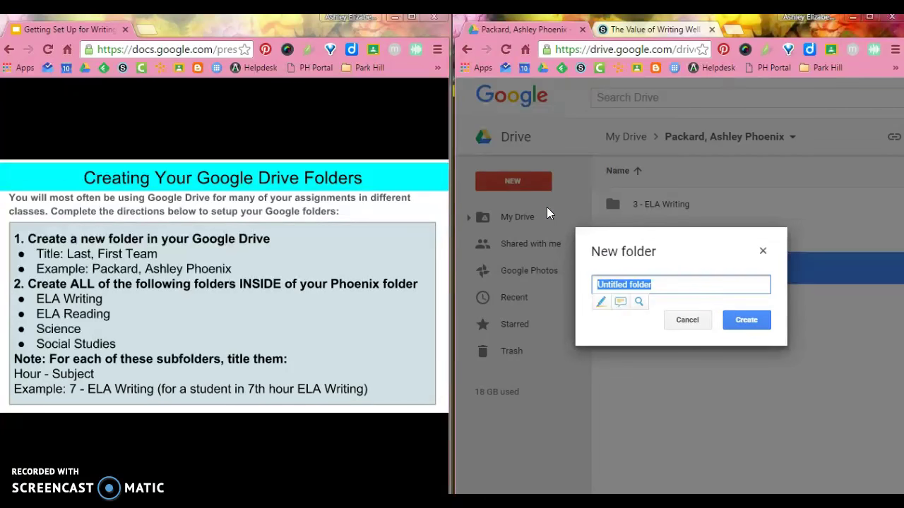
text(8 - )
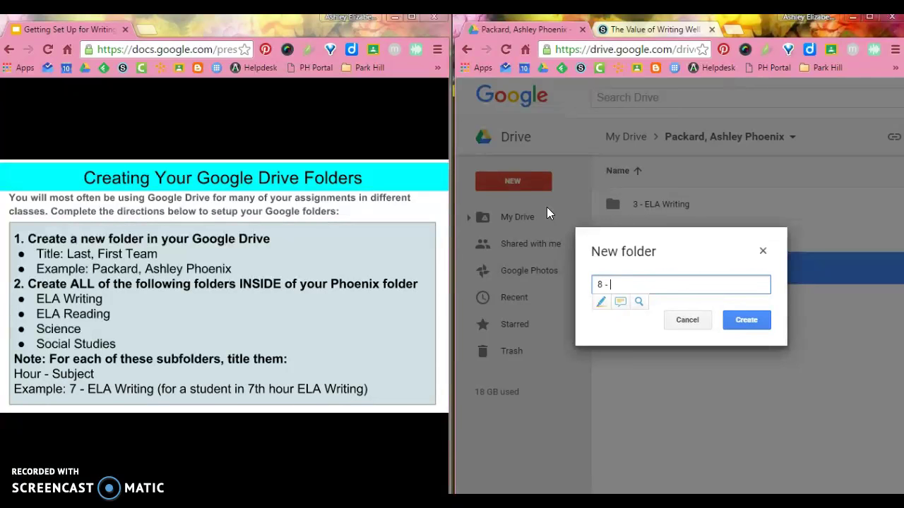
text(ELA Reading)
click(739, 316)
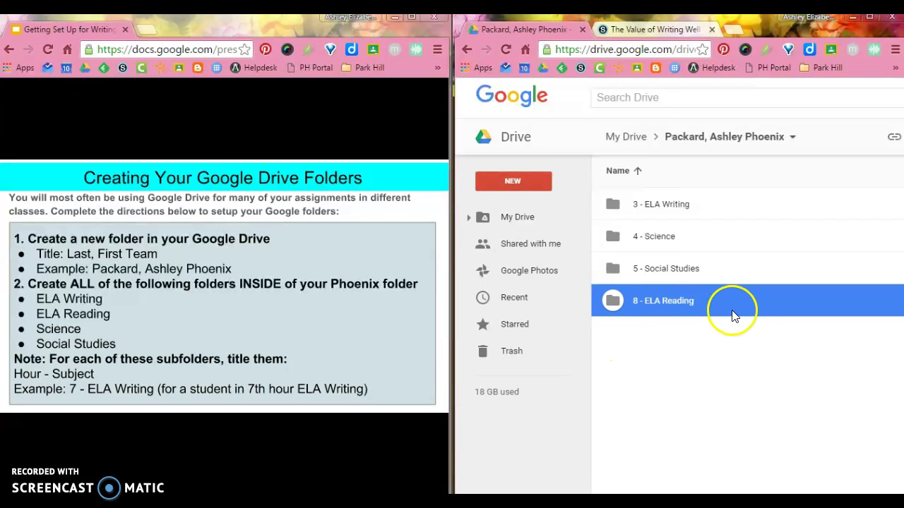
Step: Advance the instruction slide and open the '3 - ELA Writing' folder
click(397, 309)
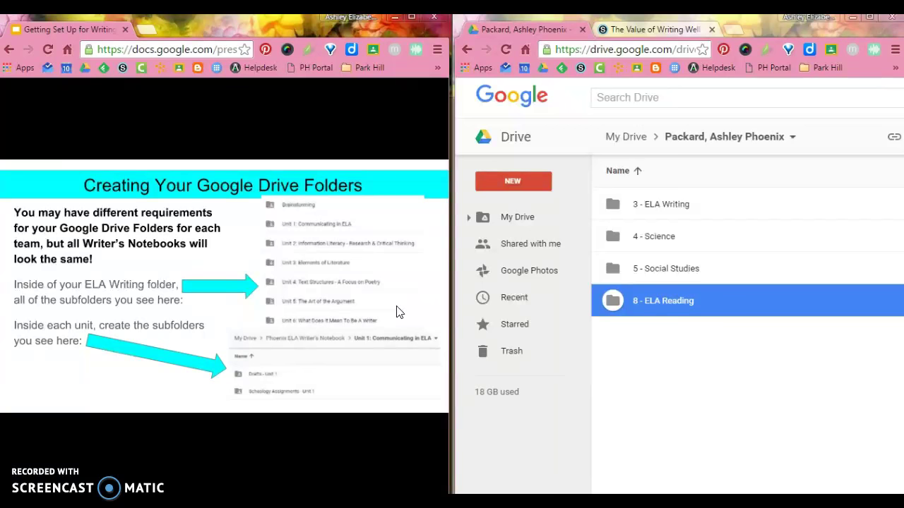
click(677, 217)
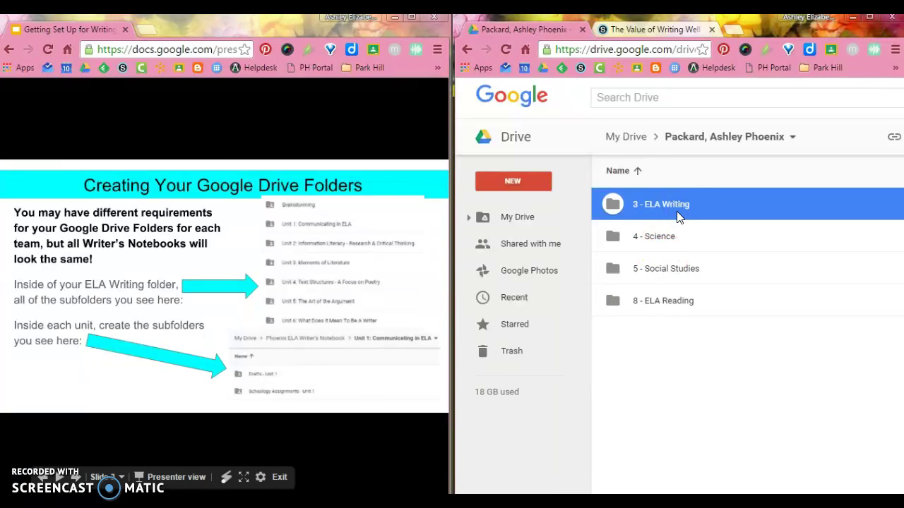
double_click(677, 217)
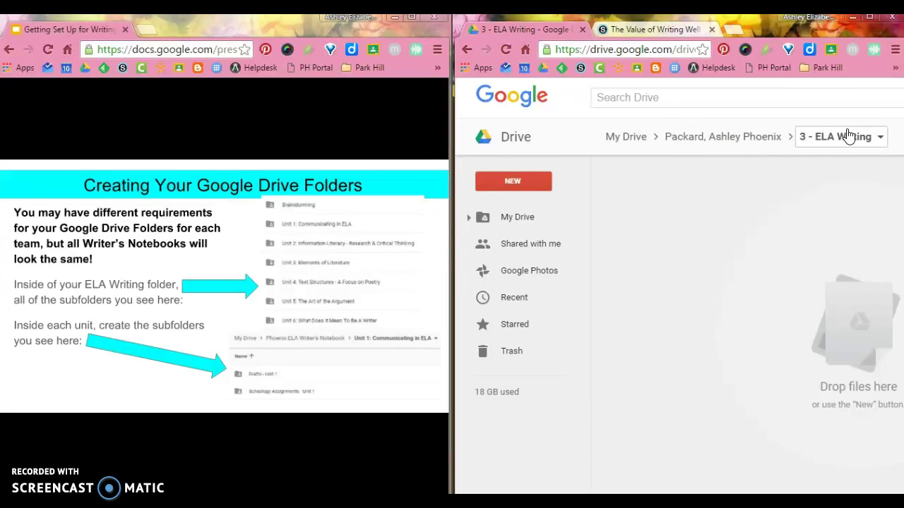
Step: Create 'Brainstorming' and 'Unit 1: Communicating in ELA' folders
click(845, 141)
click(534, 182)
click(540, 208)
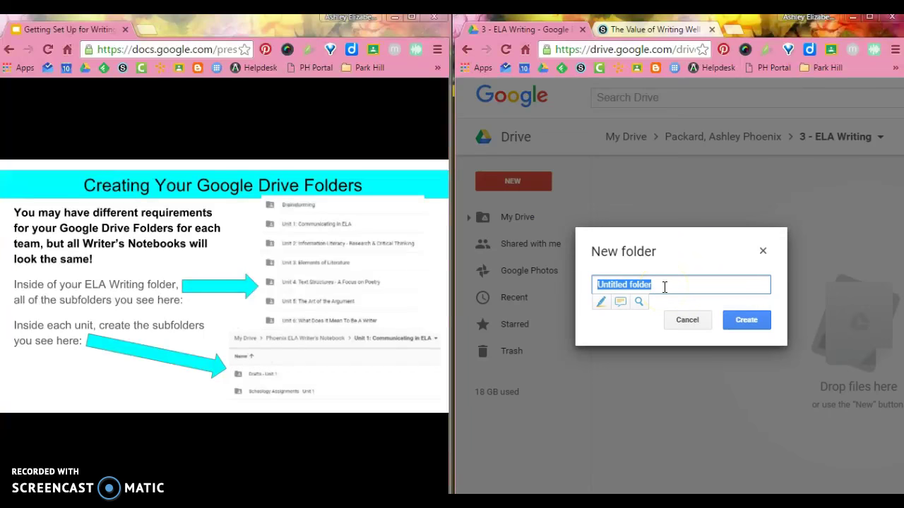
text(Brainstorming)
click(741, 321)
click(526, 182)
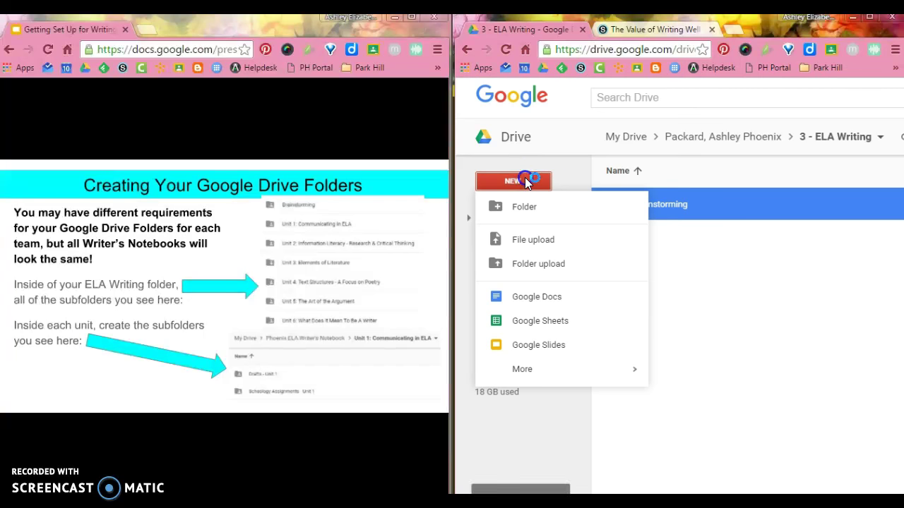
click(539, 207)
text(Unit 1: Commu)
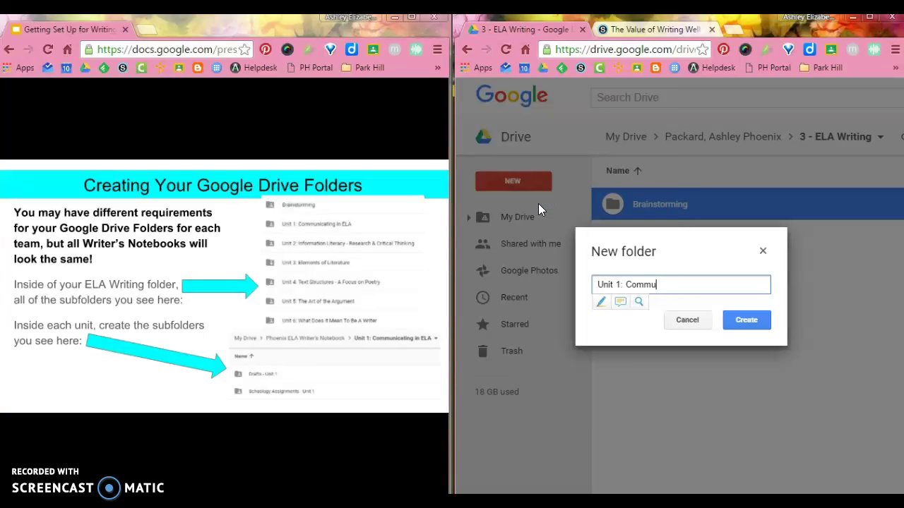
text(nicating in ELA)
click(746, 320)
Step: Create 'Unit 2: Information Literacy - Research & Critical Thinking' and 'Unit 3: Elements of Literature' folders
click(513, 182)
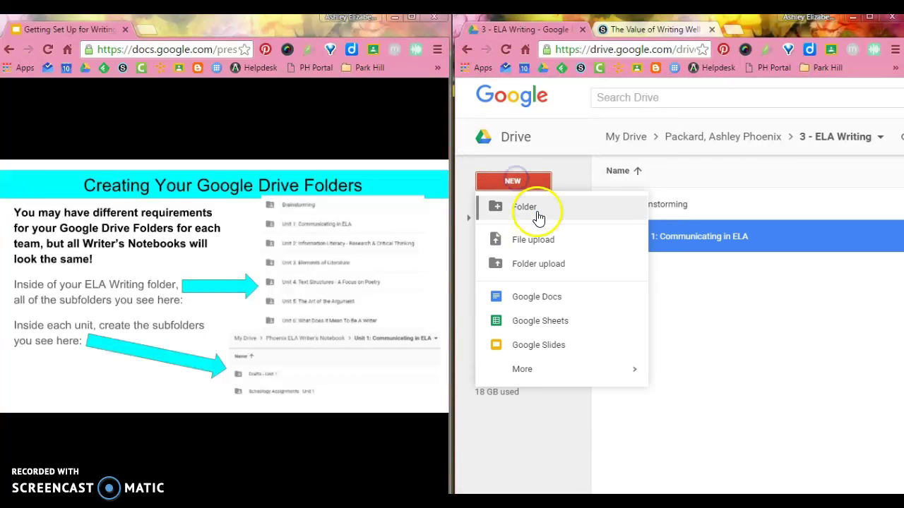
click(536, 216)
text(Unit )
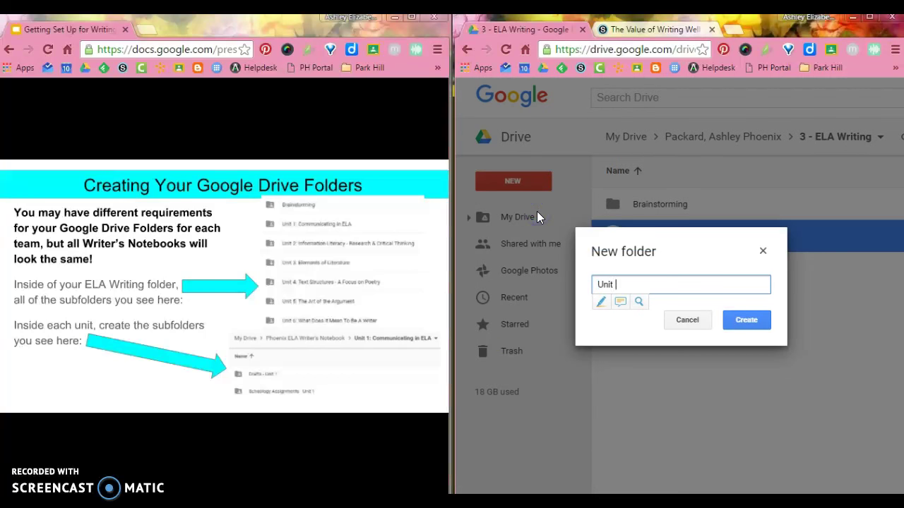
text(2: Information Literacy - Re)
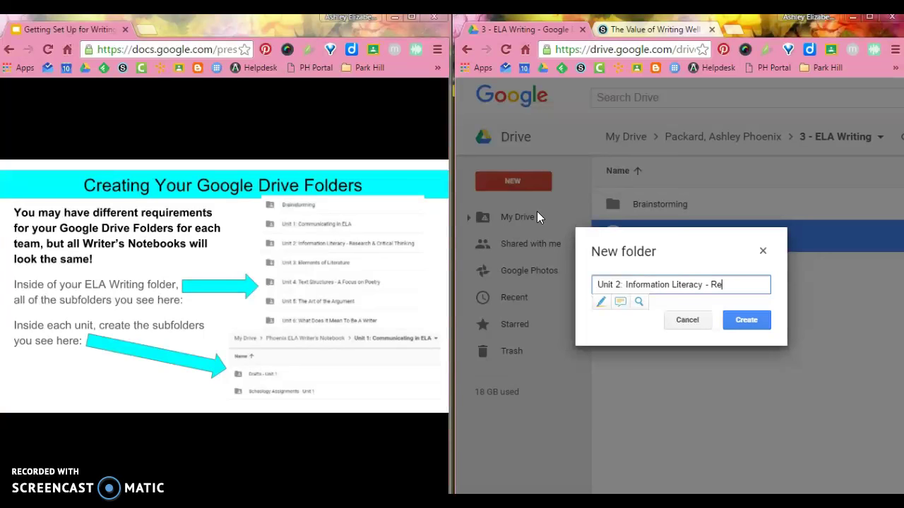
text(search & Critic)
key(BackSpace)
text(al Thinking)
key(Return)
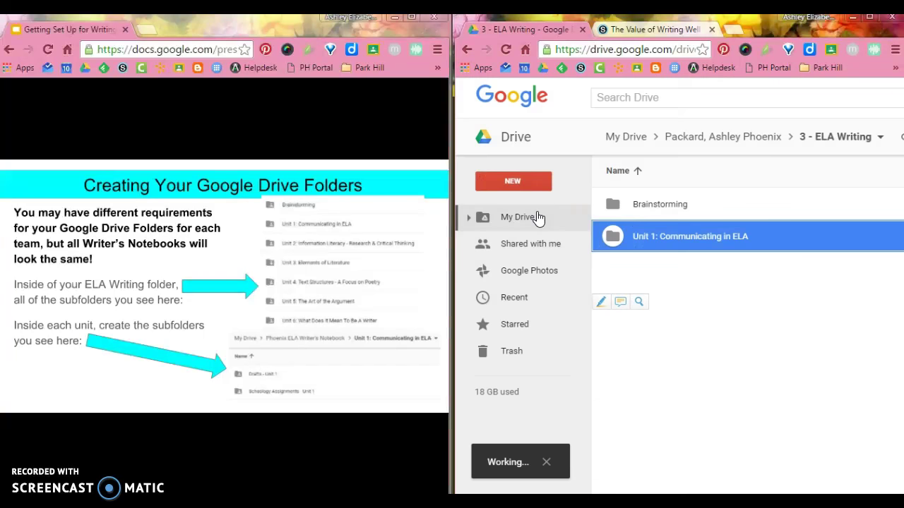
click(533, 183)
click(530, 204)
text(Unit 4)
key(BackSpace)
text(3: Elements of Literature)
key(Return)
Step: Create 'Unit 4: Text Structures - A Focus on Poetry' and 'Unit 5: The Art of the Argument' folders
click(555, 192)
click(545, 209)
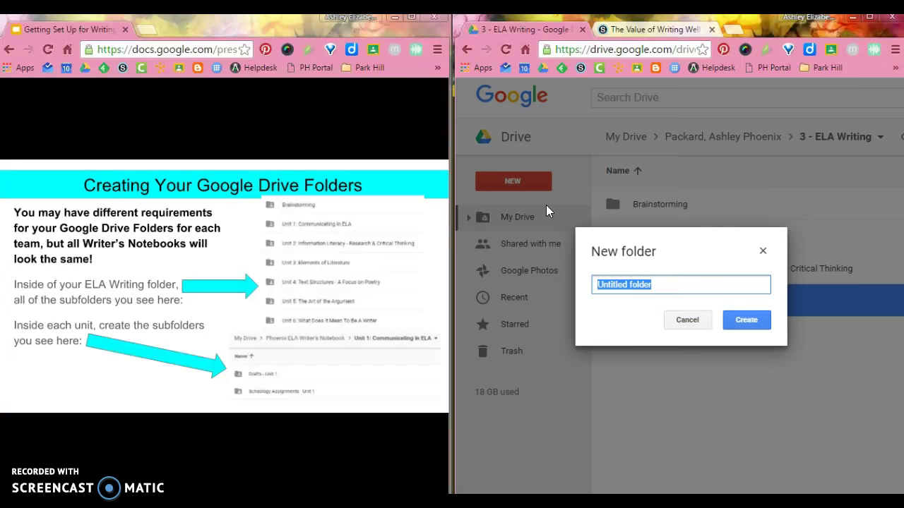
text(Unit 4: Text Structures - A Focus on Poetry)
click(584, 234)
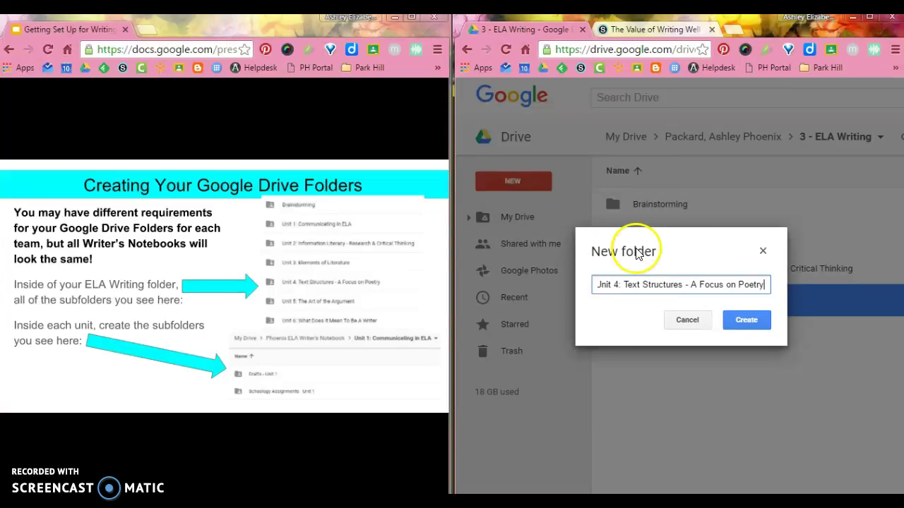
click(746, 320)
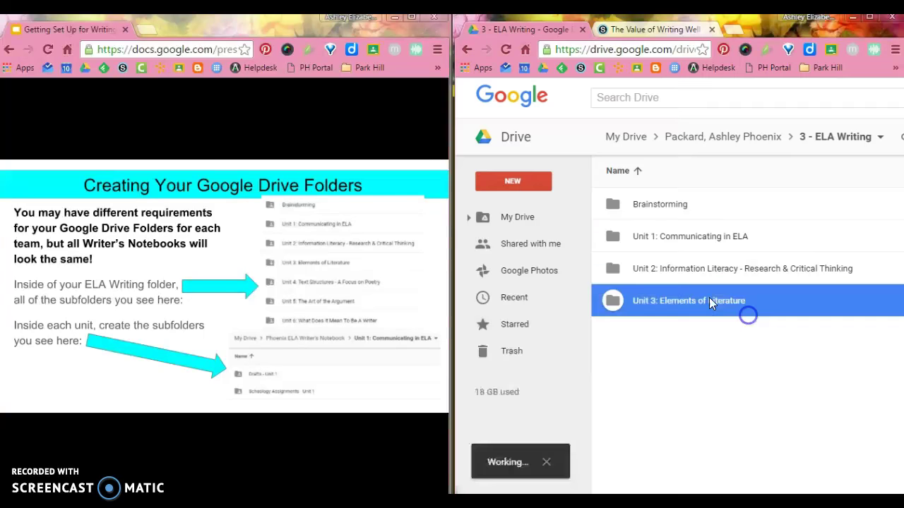
click(538, 184)
click(541, 205)
text(Unit )
text(4)
key(BackSpace)
text(5: )
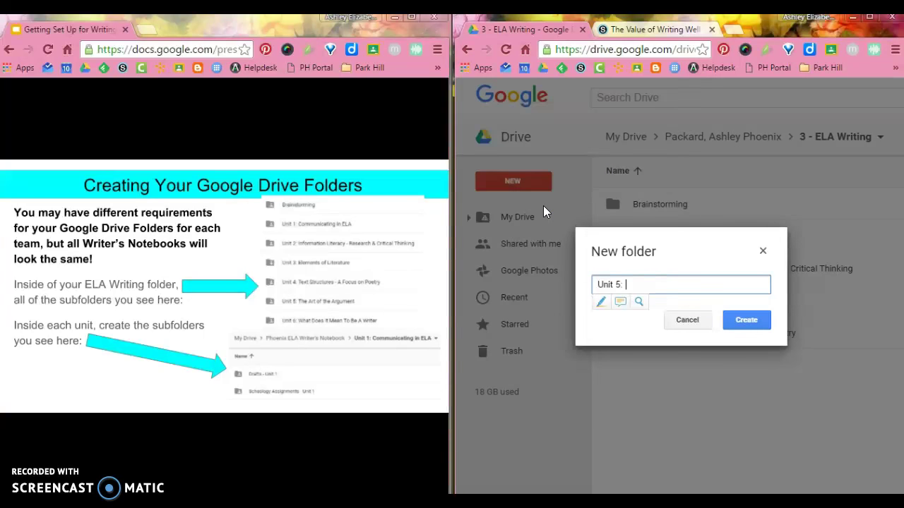
text(The Art of the Argument)
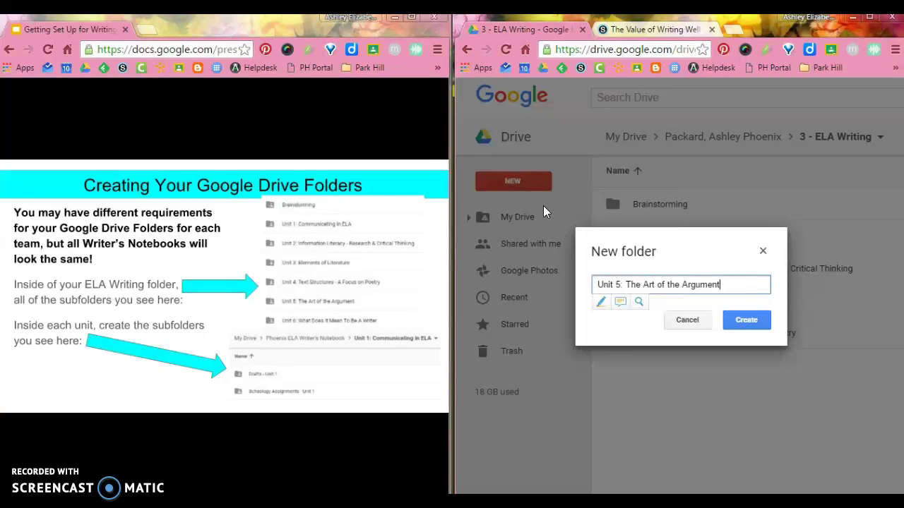
key(Return)
Step: Create the 'Unit 6: What Does it Mean to be a Writer' folder
click(541, 180)
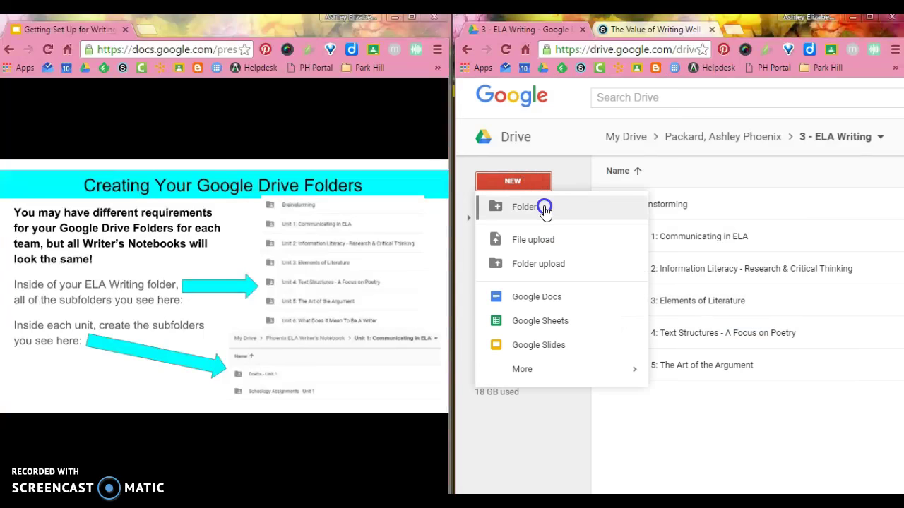
click(543, 207)
text(Unit 6)
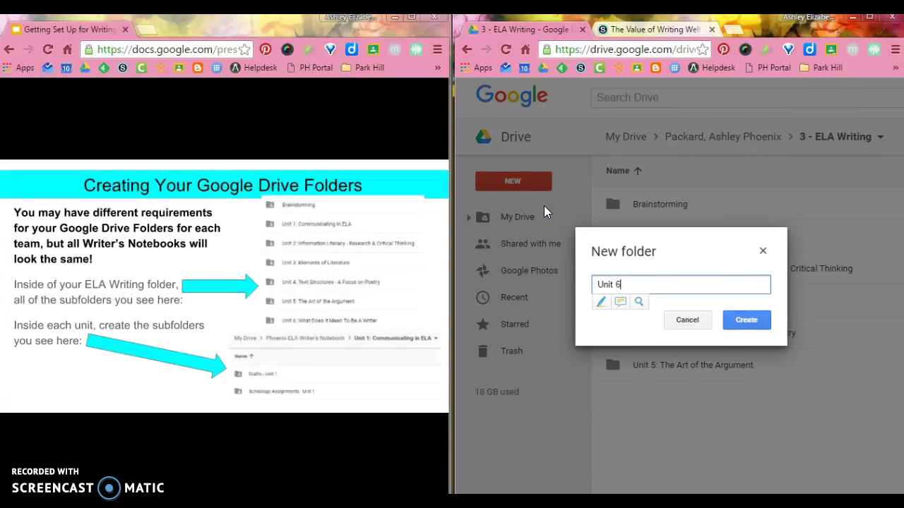
text(: What Does it Mean to be a Writer)
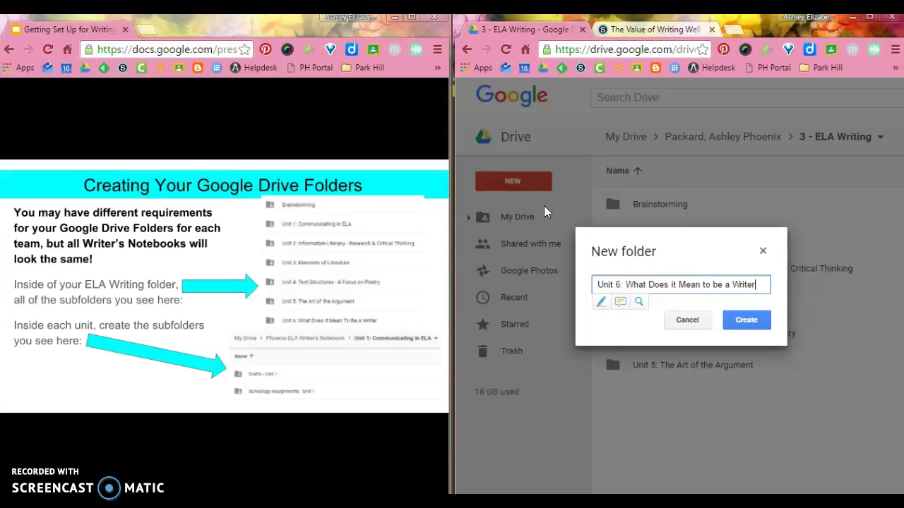
click(743, 319)
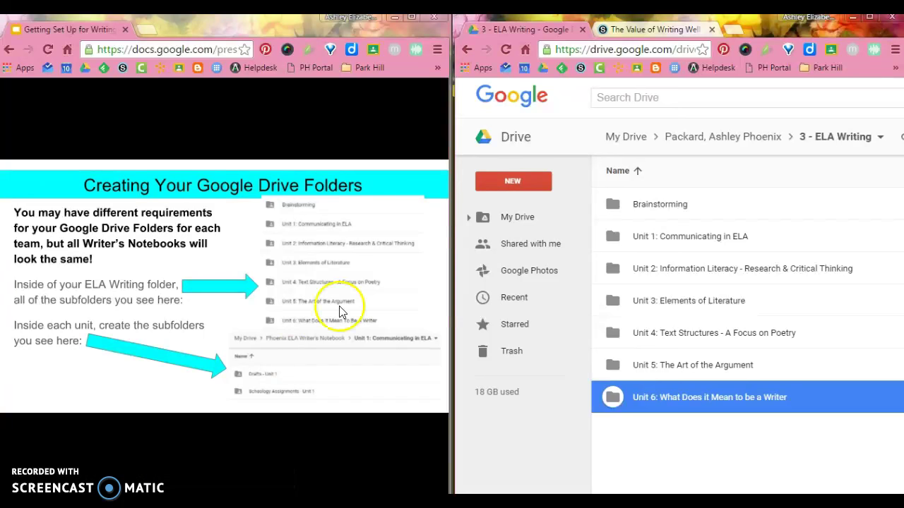
Step: Open Unit 1: Communicating in ELA and create a 'Drafts - Unit 1' subfolder
click(646, 206)
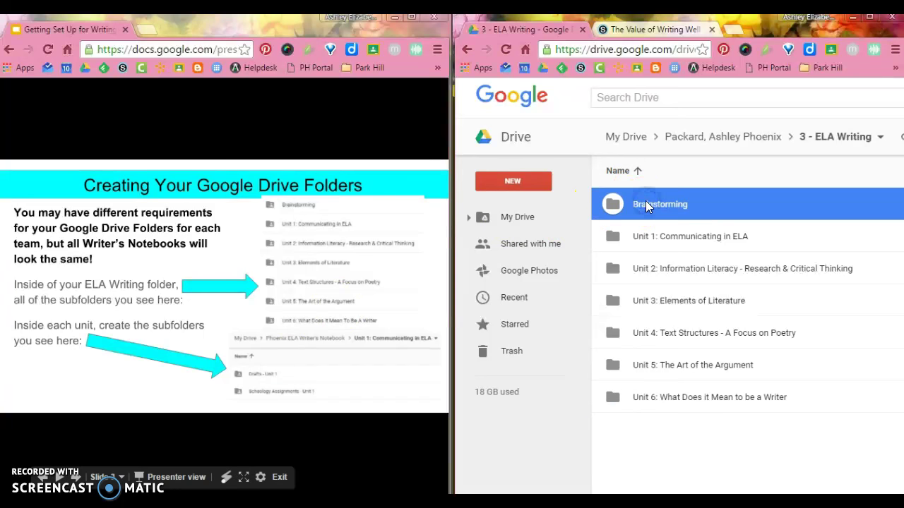
double_click(675, 237)
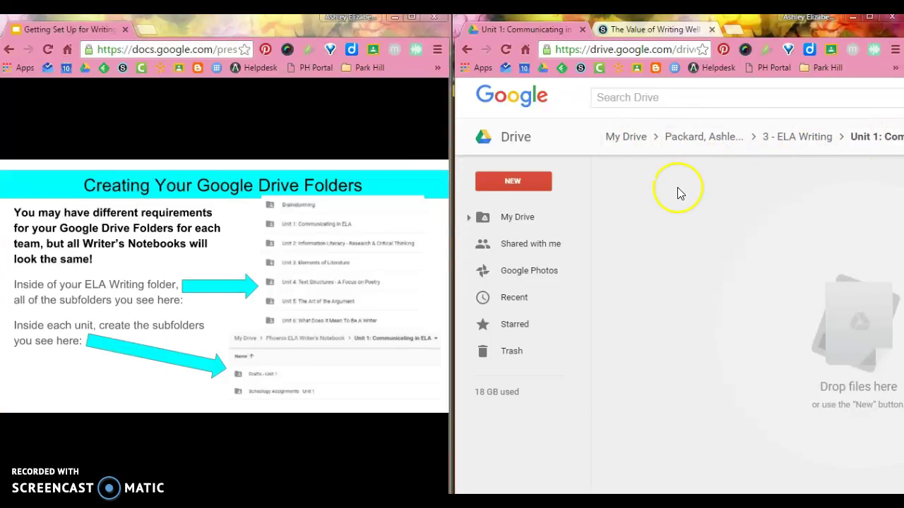
click(511, 181)
click(532, 206)
text(Drafts - U)
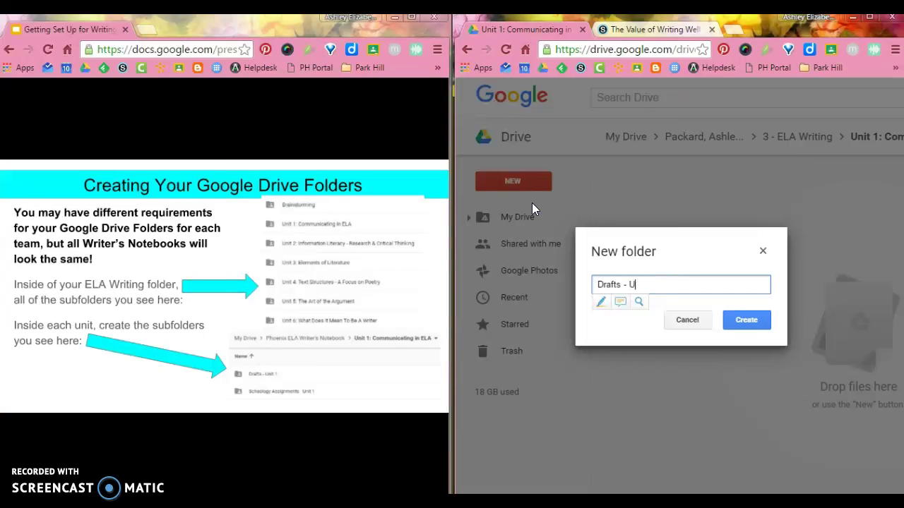
text(nit 1)
click(743, 322)
Step: Add a 'Schoology Assignments - Unit 1' subfolder, then return to 3 - ELA Writing
click(517, 181)
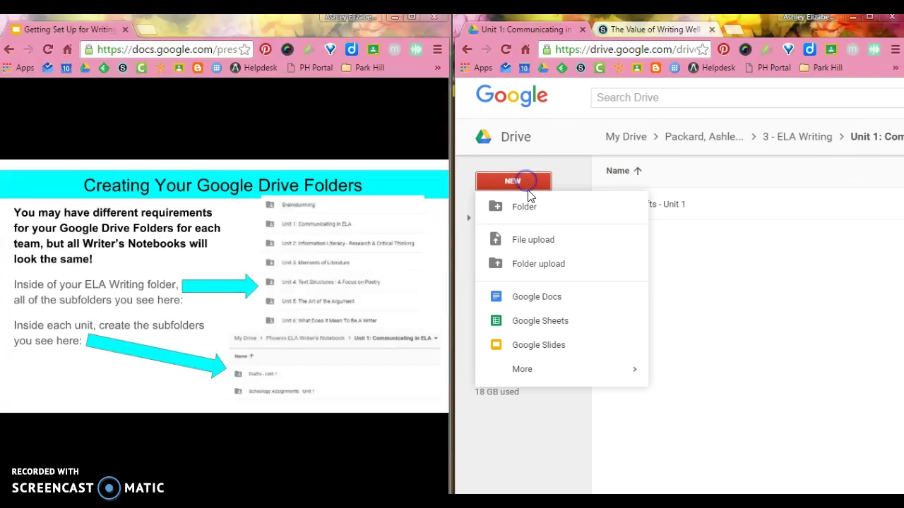
click(538, 208)
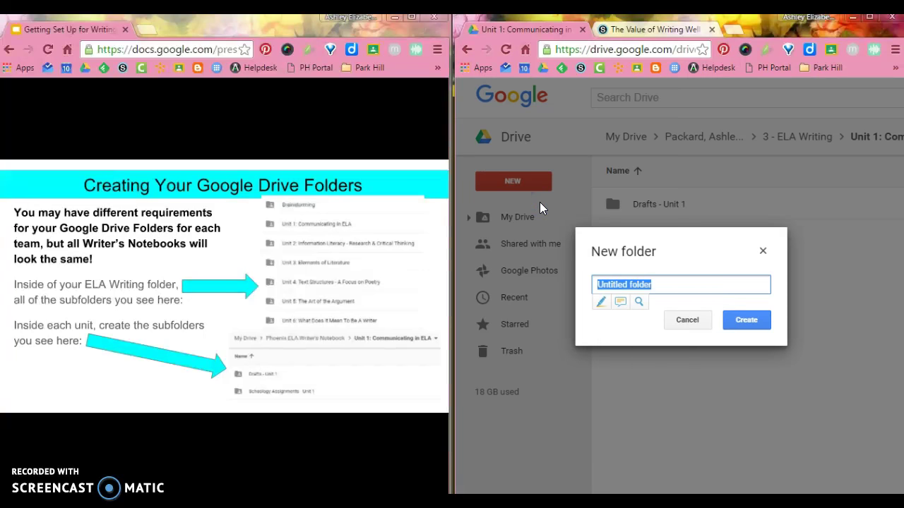
text(Schoology Ass)
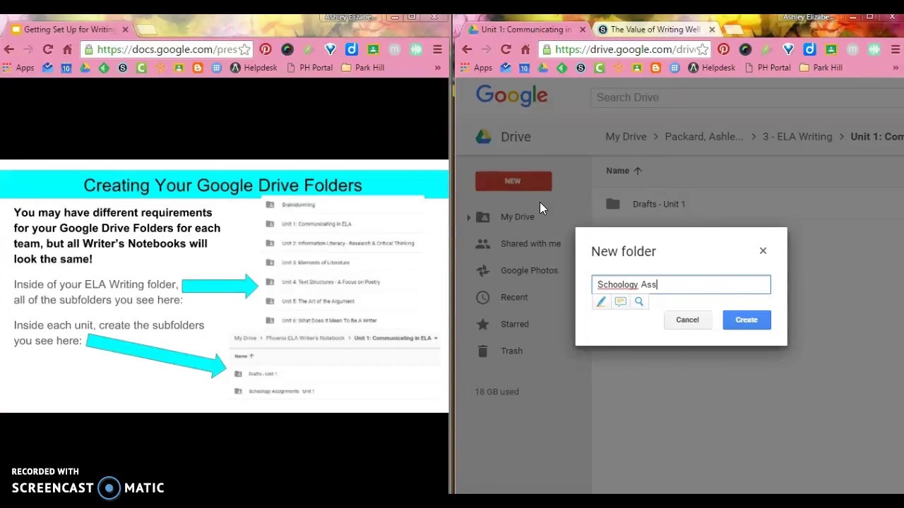
text(ignments - Unit 1)
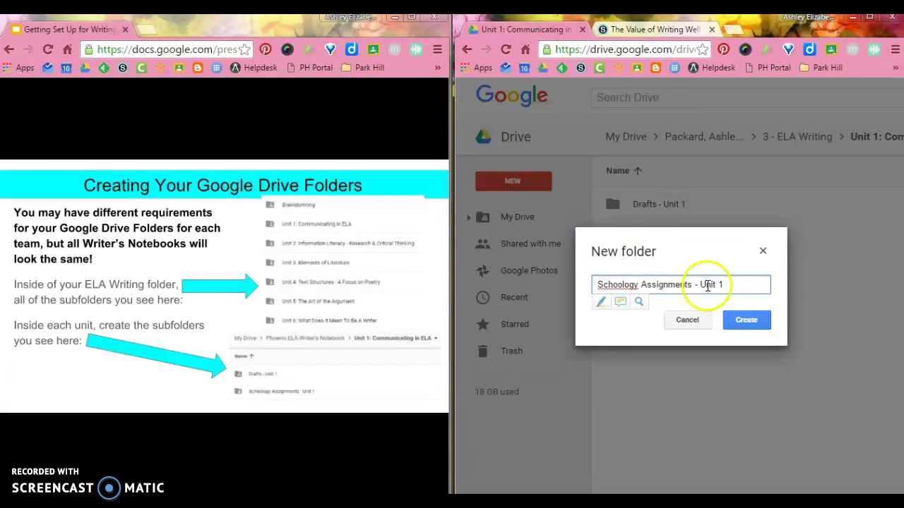
click(743, 320)
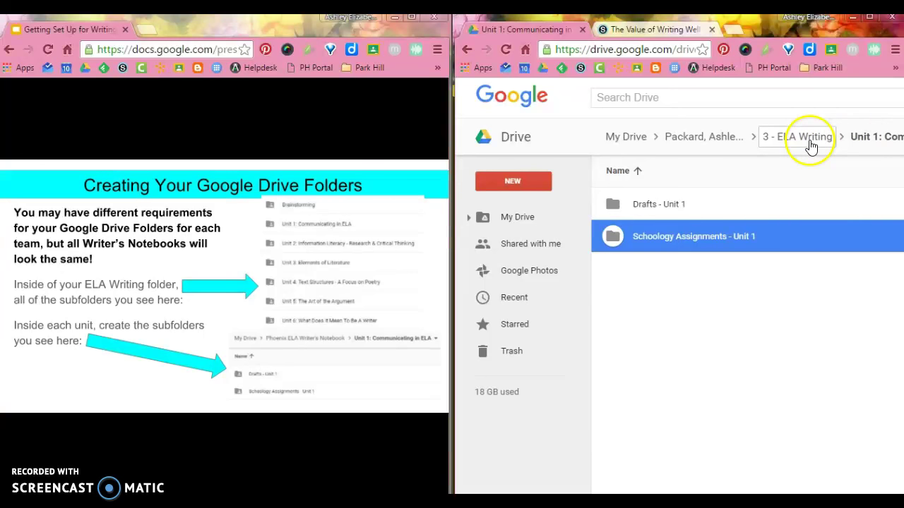
click(810, 142)
Step: Open the Unit 2 folder and create a 'Drafts - Unit 2' subfolder
click(730, 269)
double_click(731, 269)
click(541, 181)
click(552, 212)
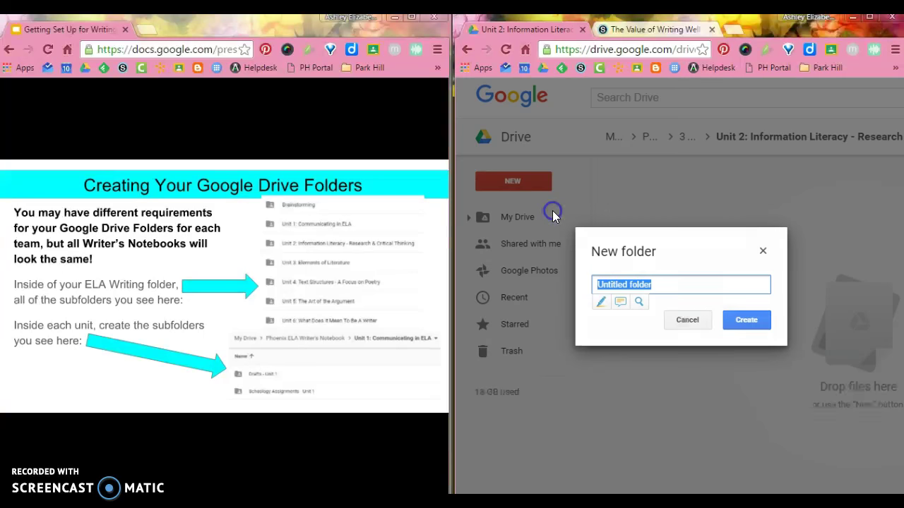
text(Draf)
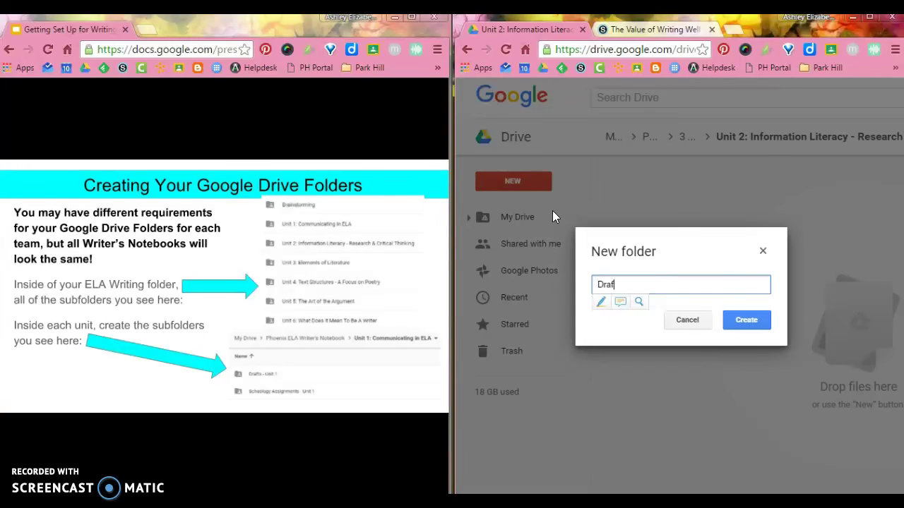
text(ts - Unit 2)
key(Return)
Step: Add a 'Schoology Assignments - Unit 2' subfolder, then return to 3 - ELA Writing
click(535, 178)
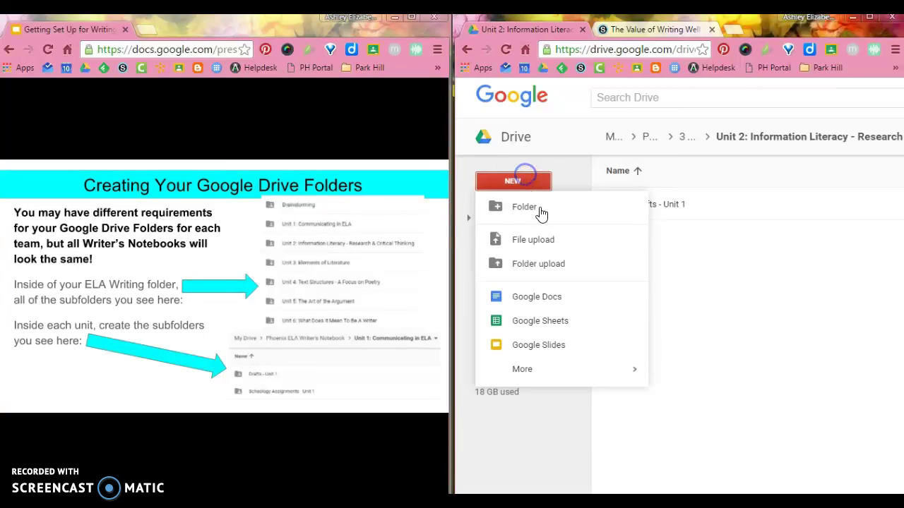
click(537, 206)
text(Schoolo)
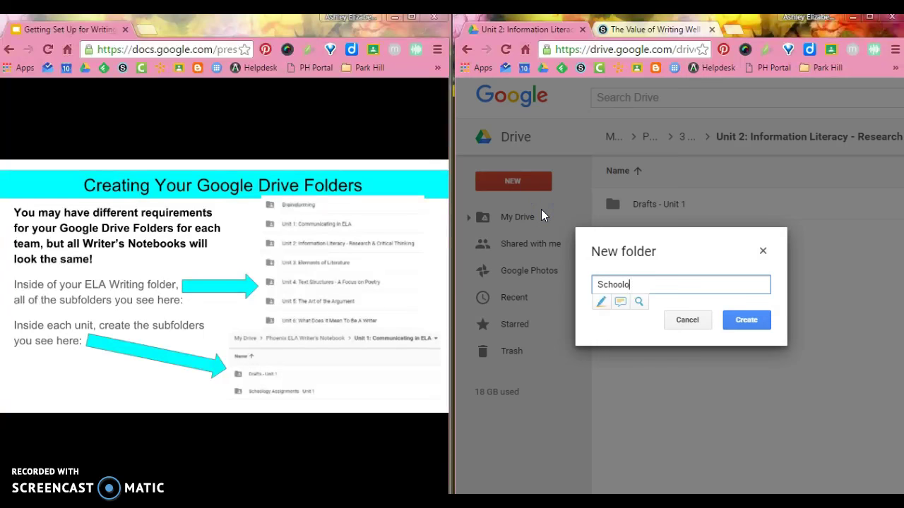
text(gy Assignments - )
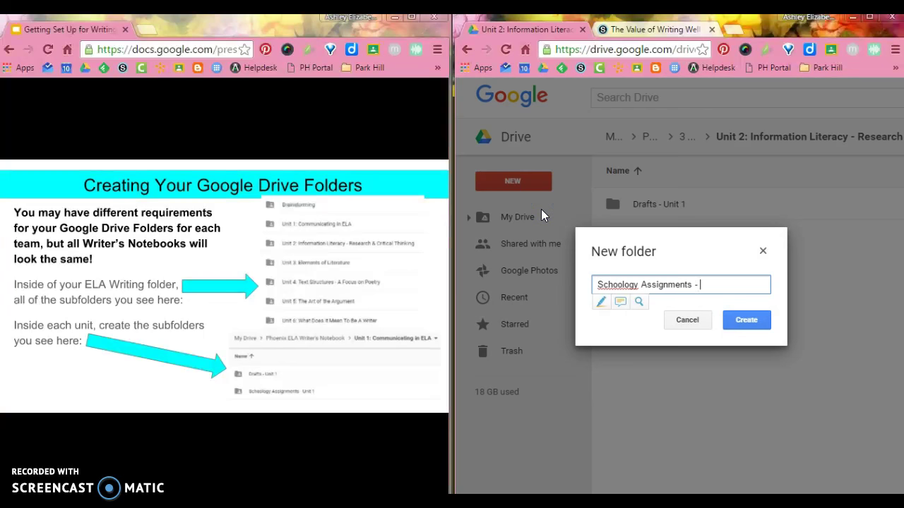
text(Unit 2)
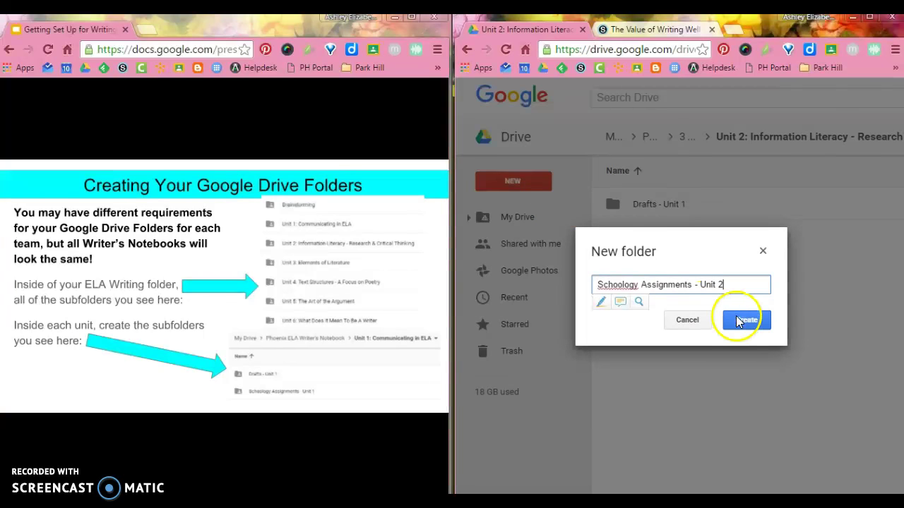
click(743, 321)
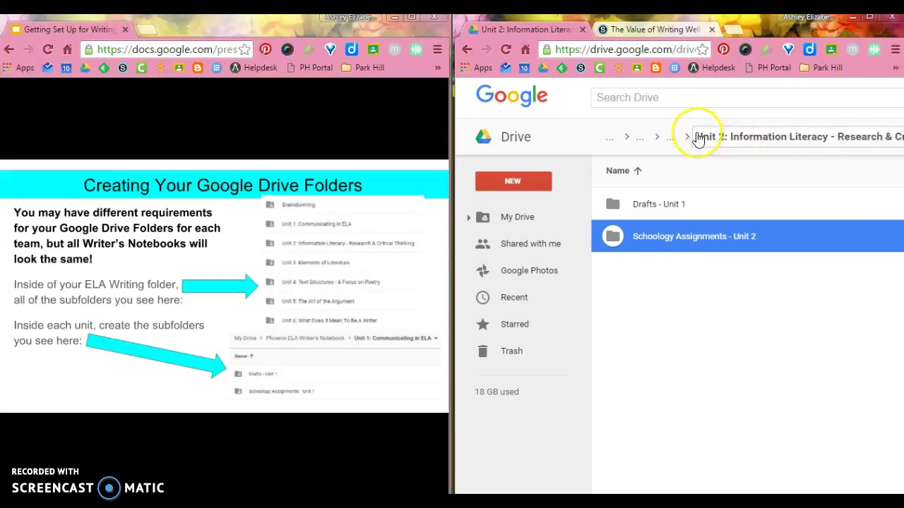
click(680, 142)
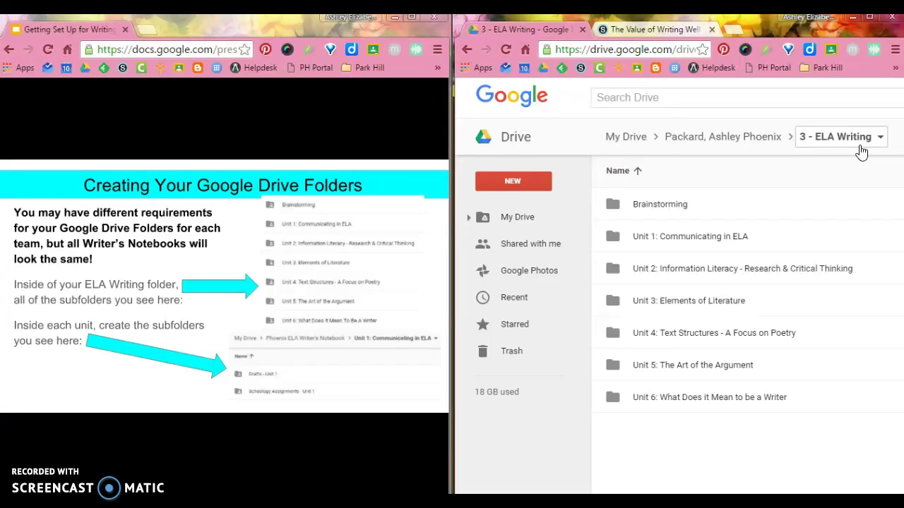
Step: Advance to the sharing slide and go up to the student's team folder
click(344, 247)
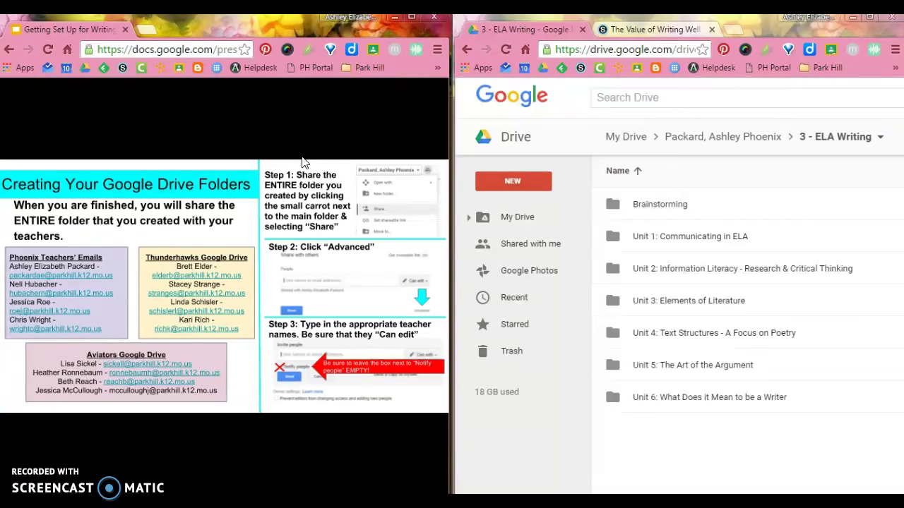
click(819, 141)
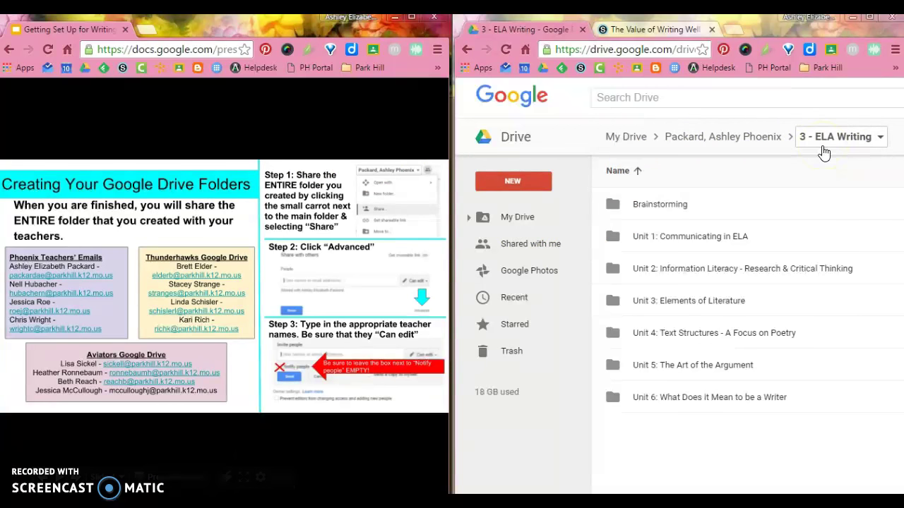
click(750, 137)
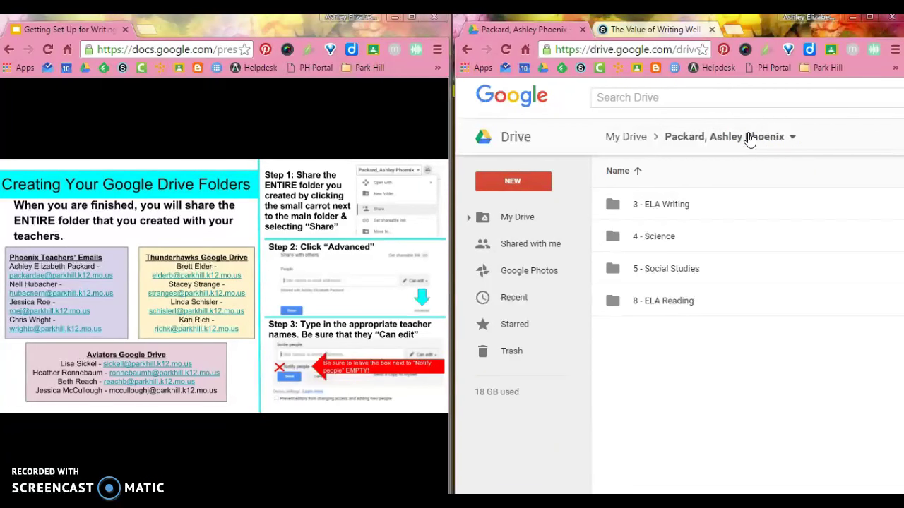
click(796, 141)
Step: Open the advanced sharing settings for the student's main team folder
click(793, 140)
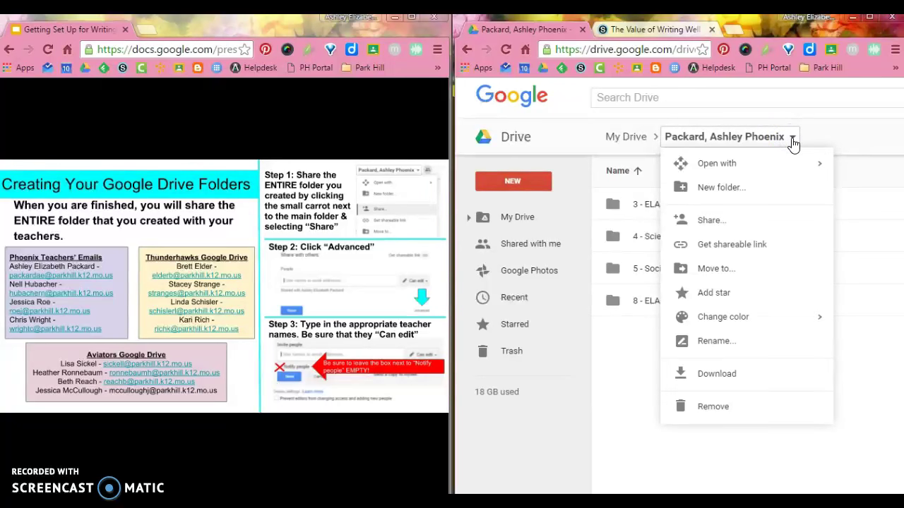
click(746, 219)
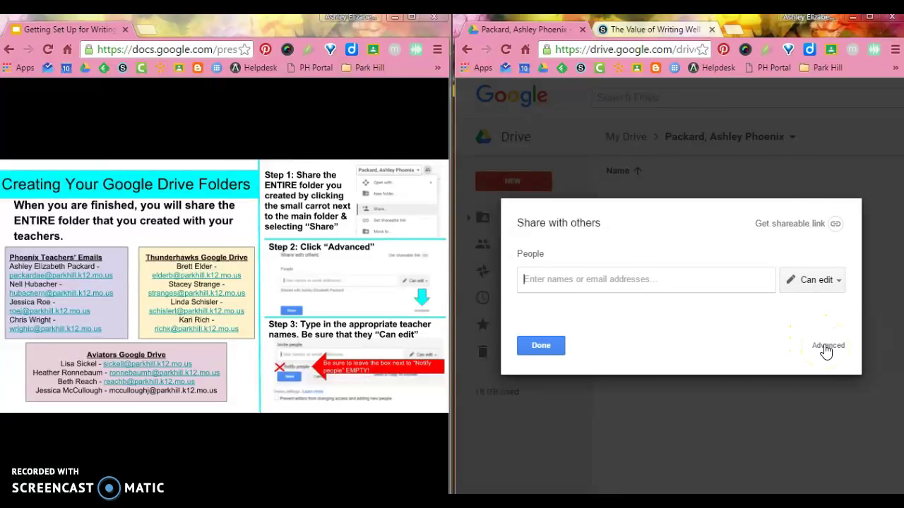
click(825, 346)
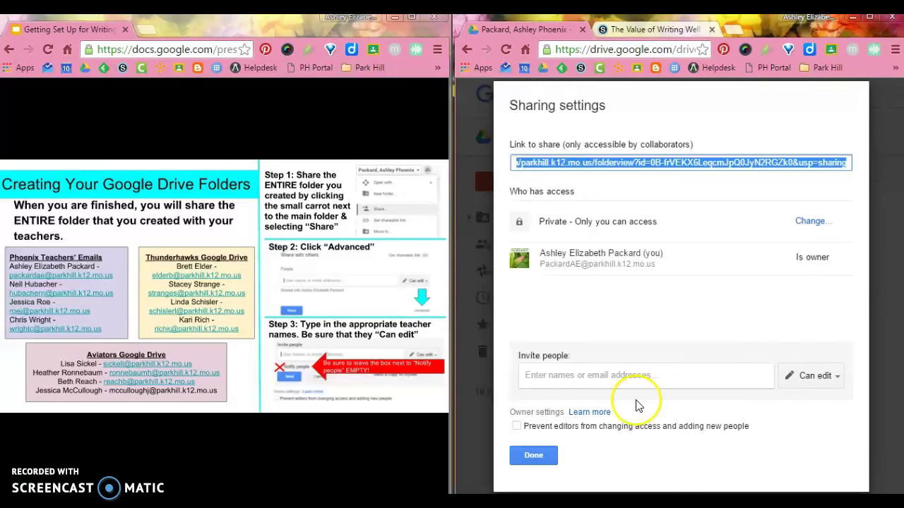
click(641, 377)
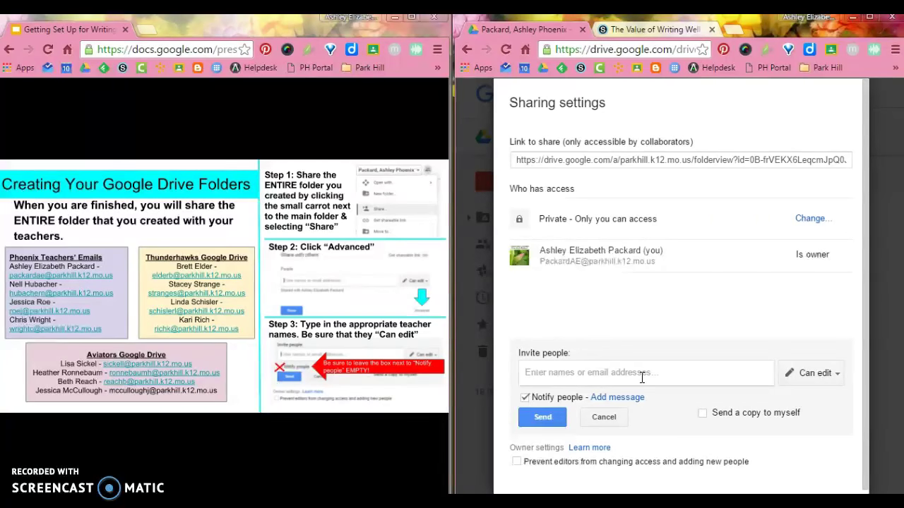
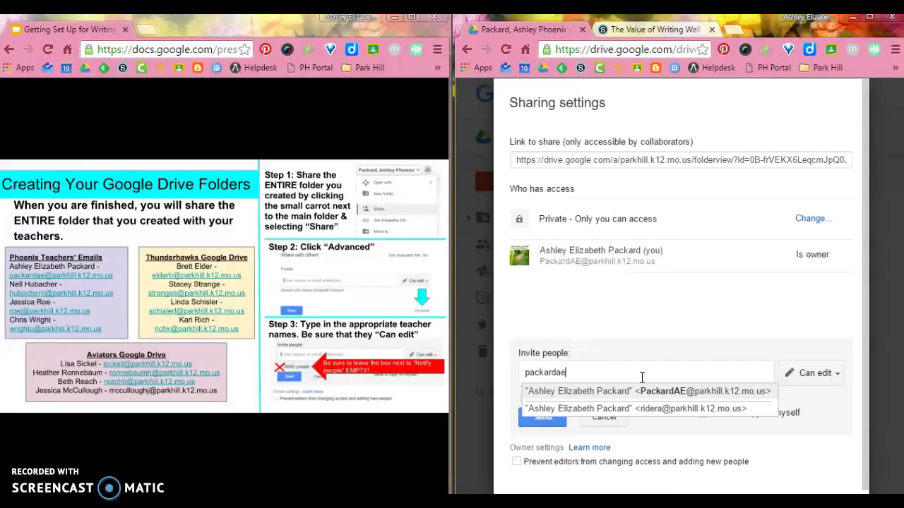
Step: Invite four teachers with Can edit access, Notify people unchecked, and submit the share
click(620, 391)
click(677, 372)
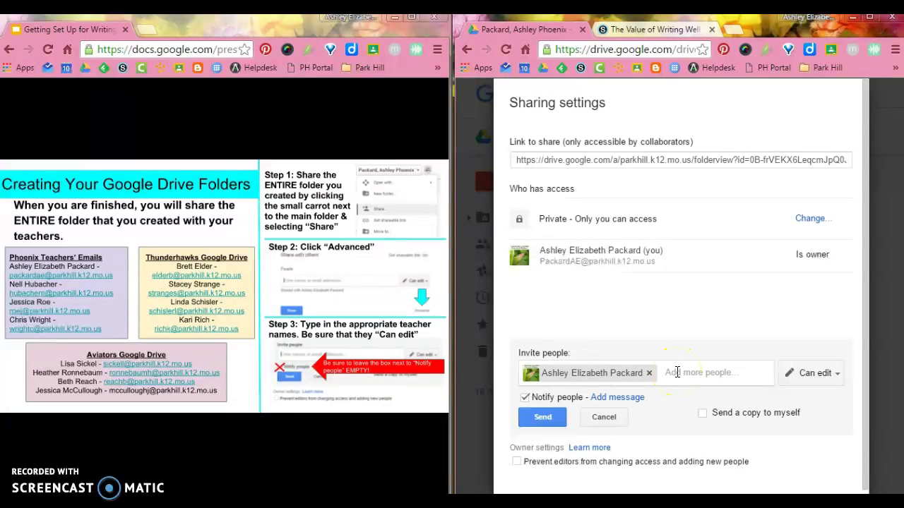
text(hubach)
text(er)
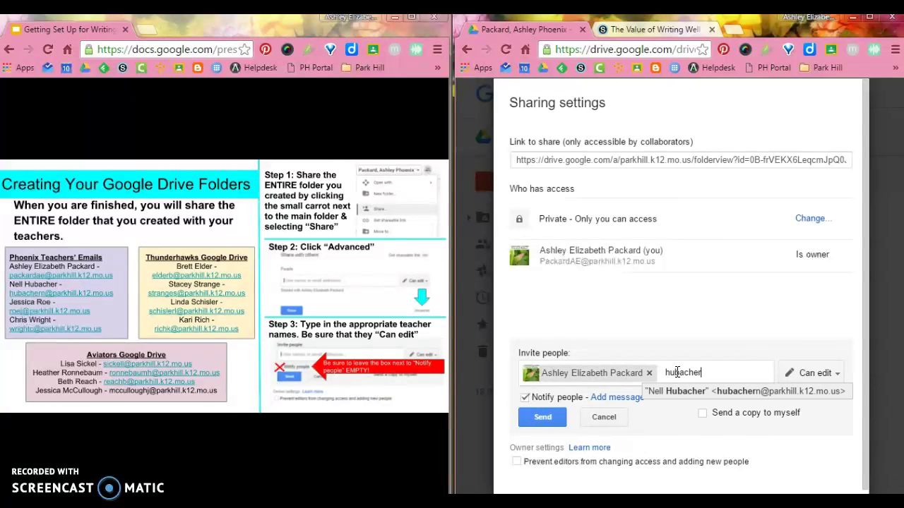
click(679, 392)
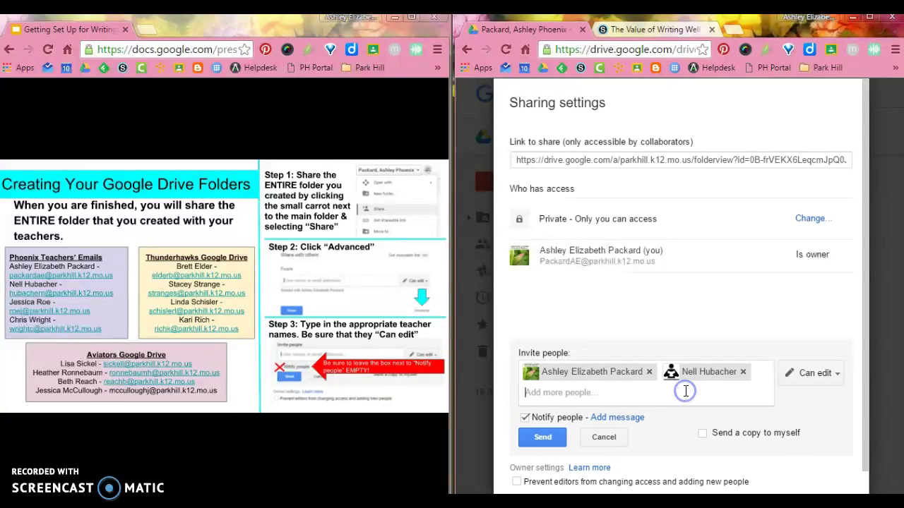
text(Roe)
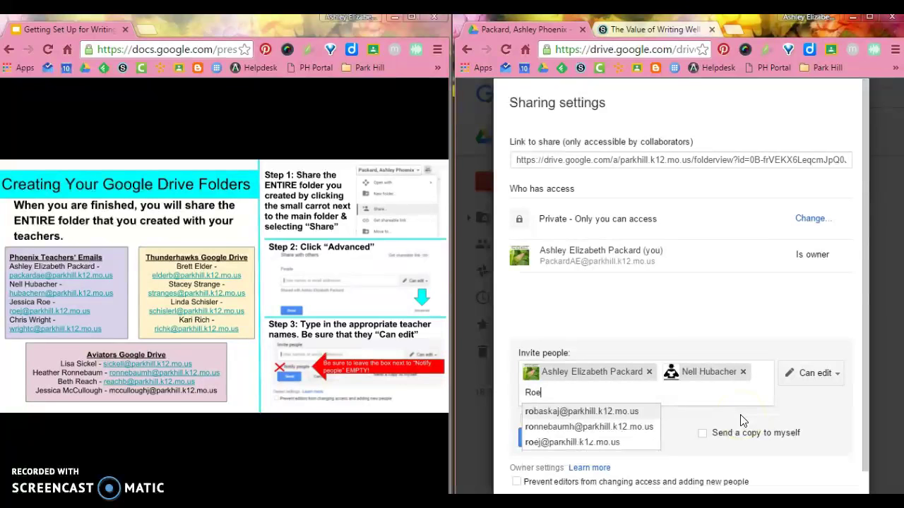
click(604, 412)
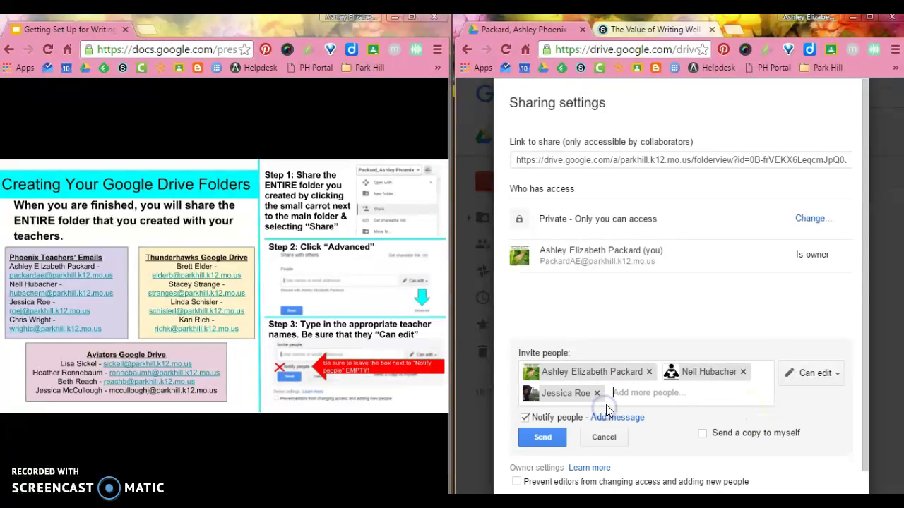
text(Wright)
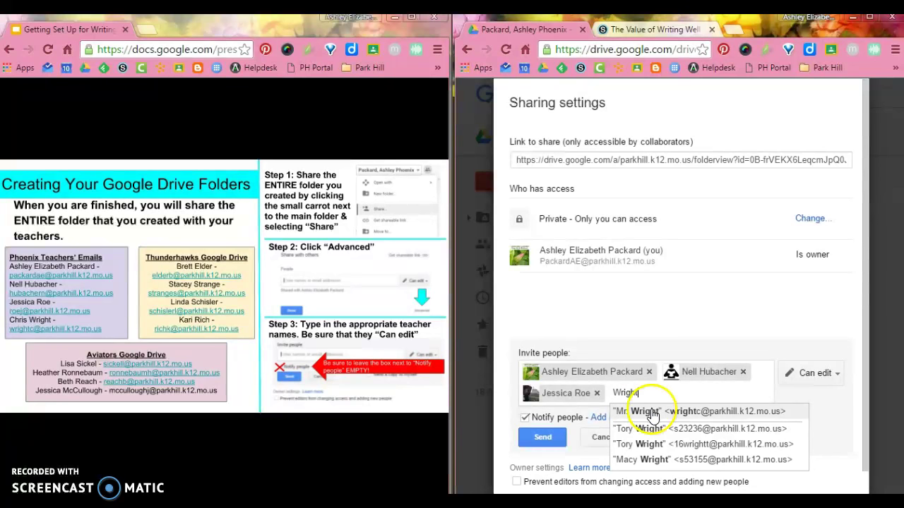
click(651, 413)
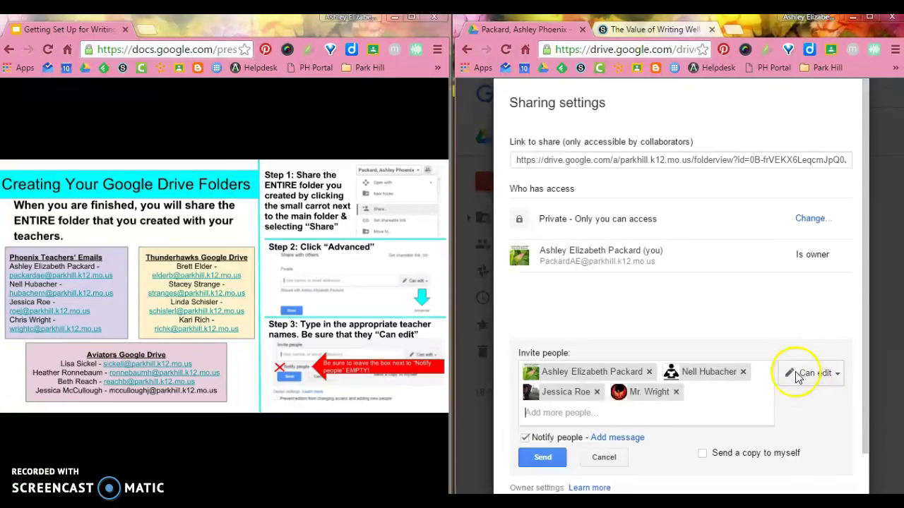
click(525, 438)
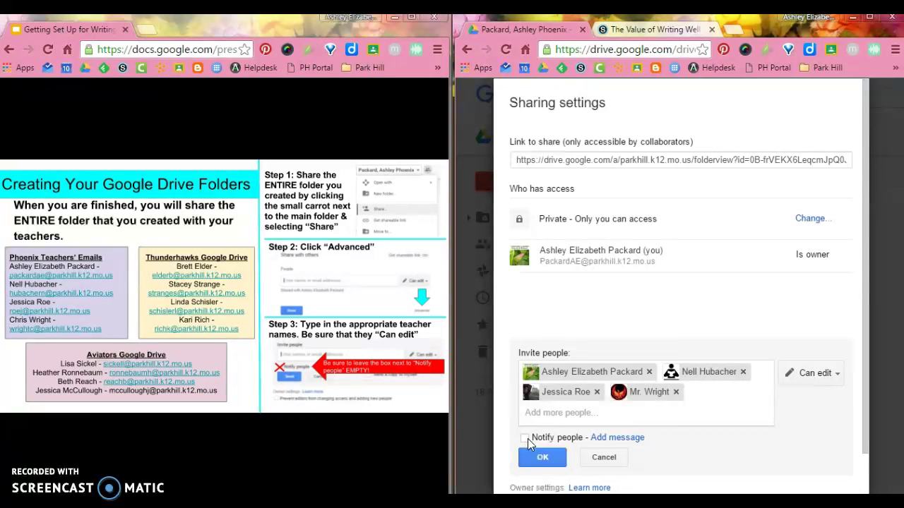
click(544, 458)
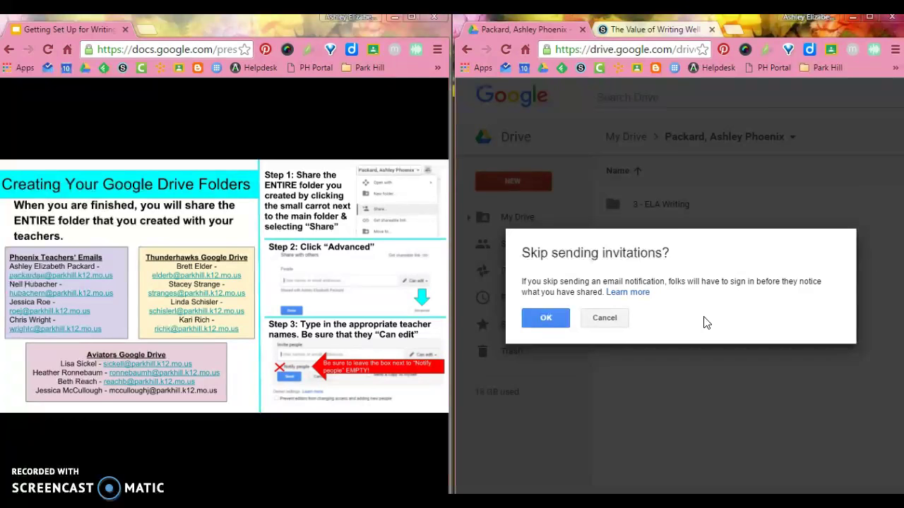
Step: Confirm skipping invitations, review the teachers' Can edit access, and close sharing settings
click(555, 322)
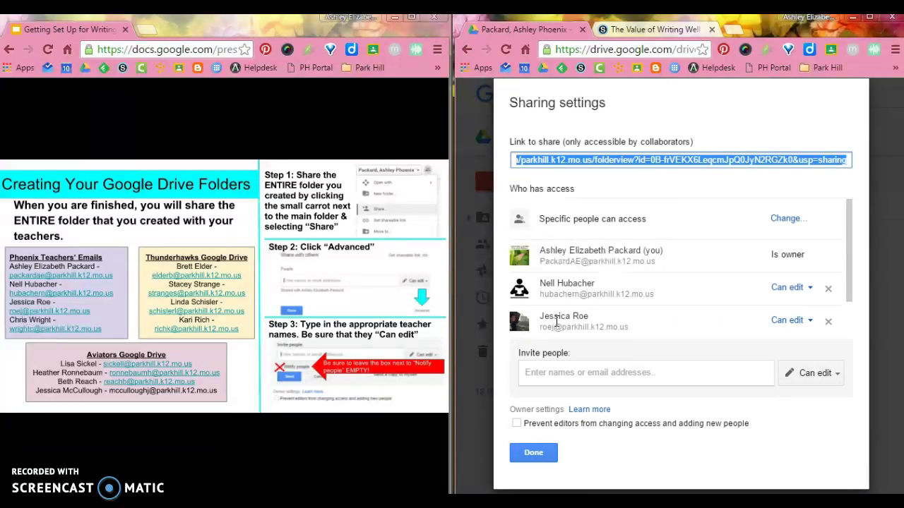
click(851, 237)
drag(851, 238, 852, 281)
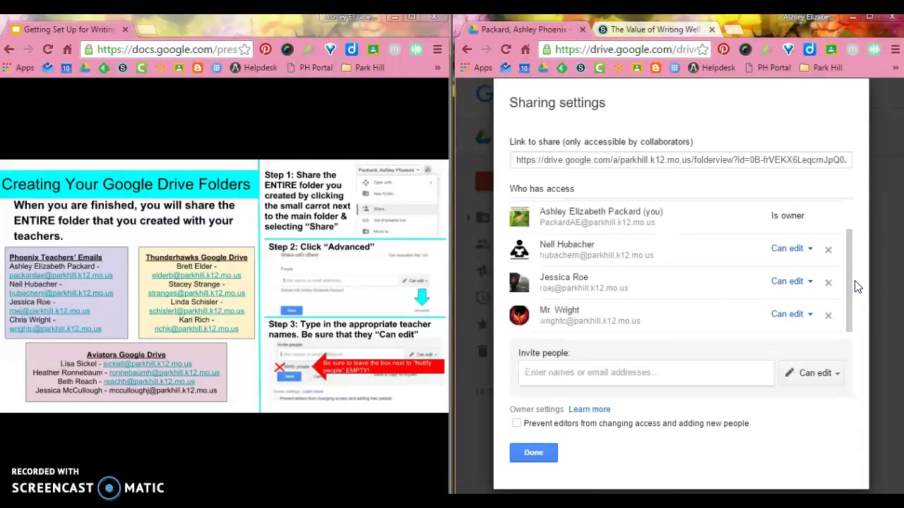
click(533, 453)
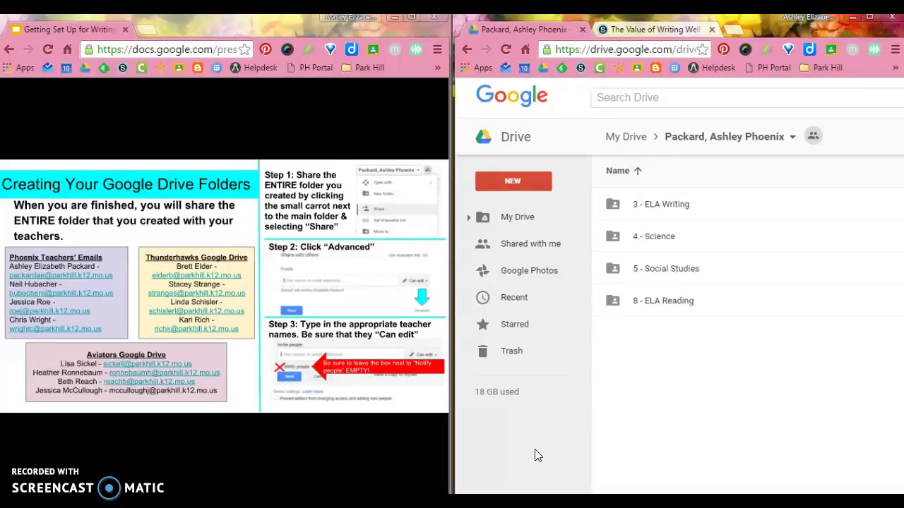
Step: Advance the slideshow, then open The Value of Writing Well link from Schoology's Materials
click(364, 425)
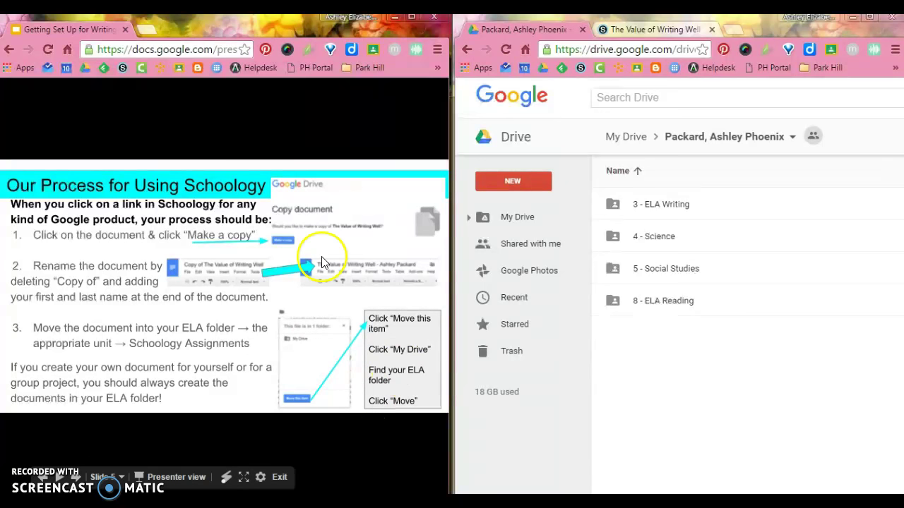
click(620, 35)
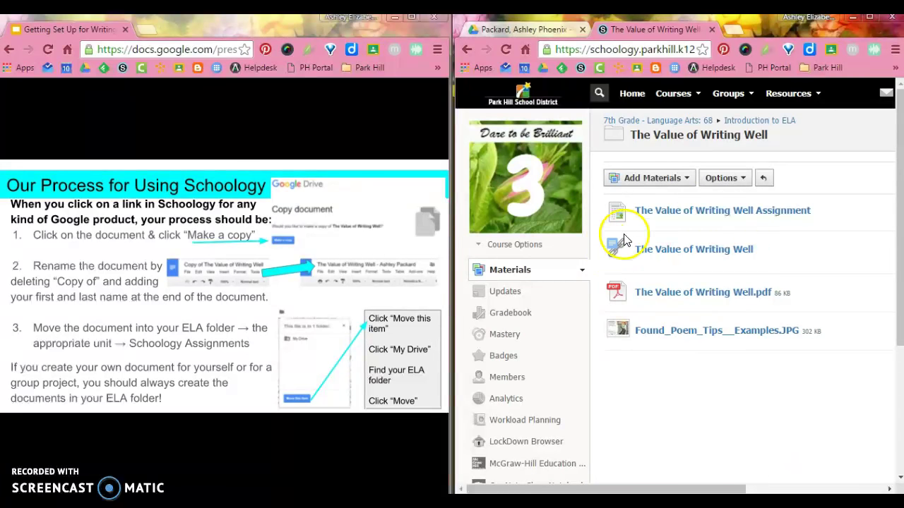
click(683, 254)
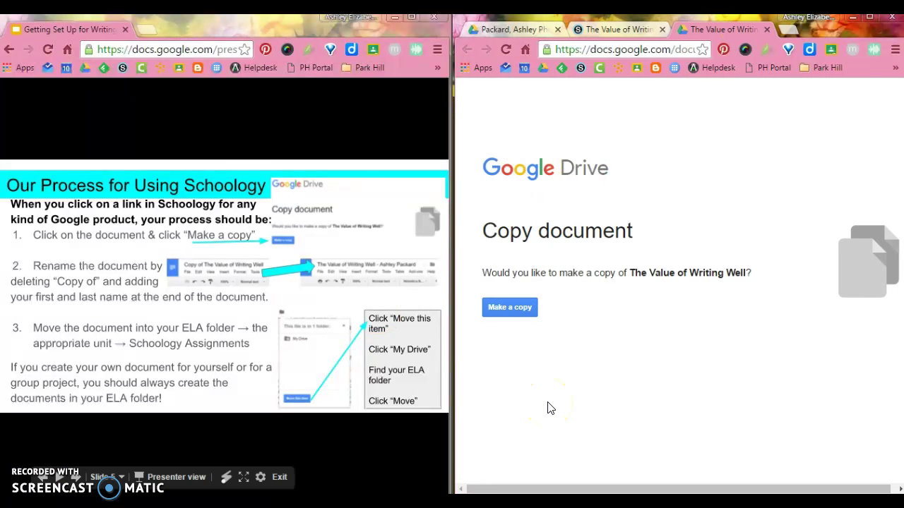
Step: Make a copy and retitle it 'The Value of Writing Well - ' plus the student's full name
click(519, 309)
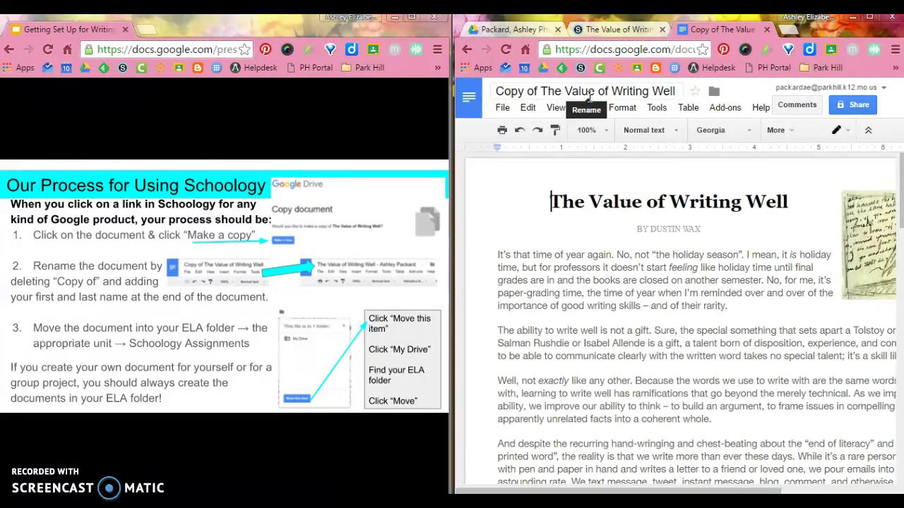
click(544, 93)
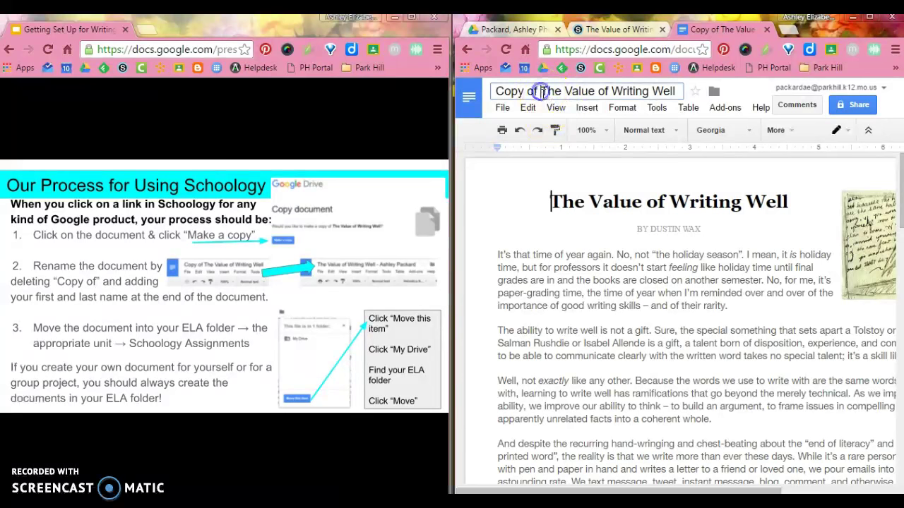
key(BackSpace)
key(BackSpace)
key(BackSpace)
key(BackSpace)
key(BackSpace)
key(BackSpace)
key(BackSpace)
key(BackSpace)
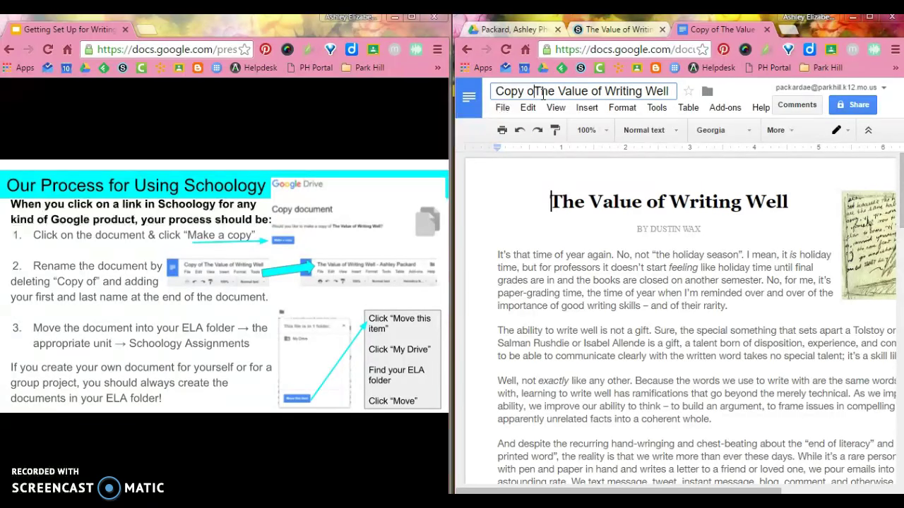
click(619, 94)
text(-)
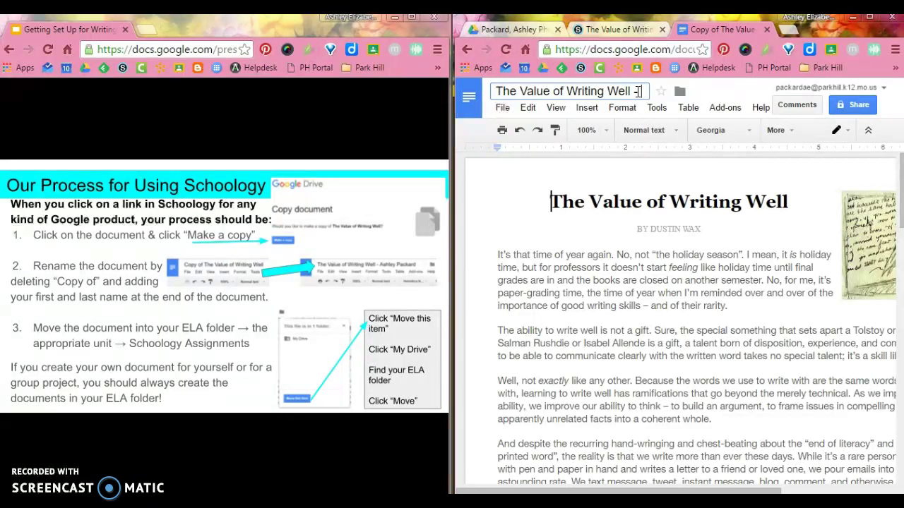
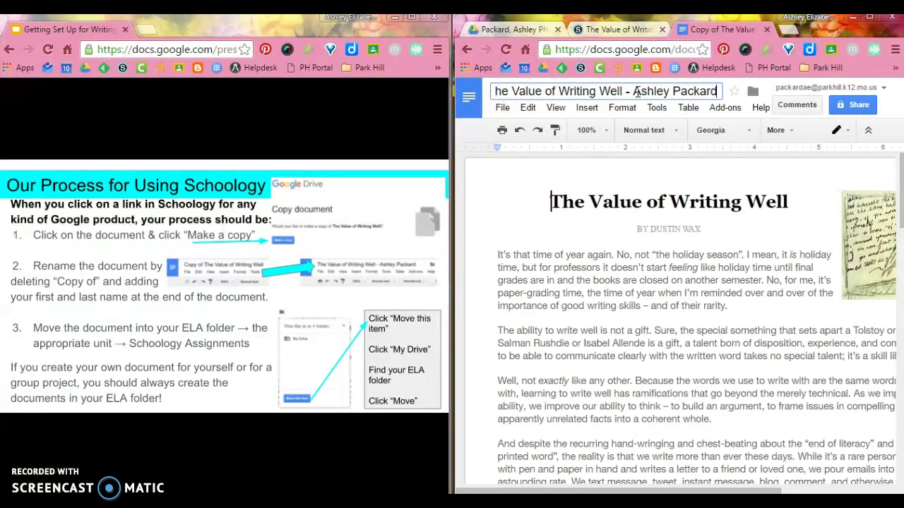
key(Return)
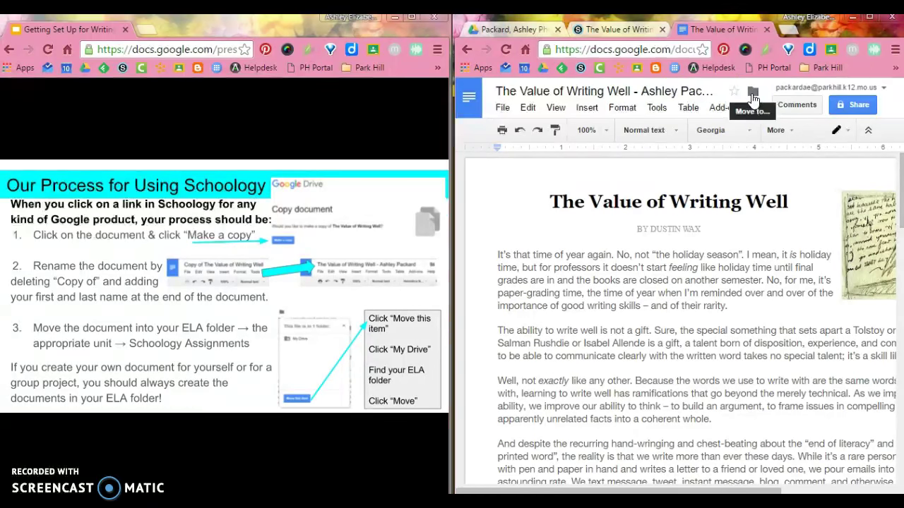
Step: Move the document via My Drive > Phoenix folder > 3 - ELA Writing > Unit 1 into Schoology - Unit 1
click(752, 96)
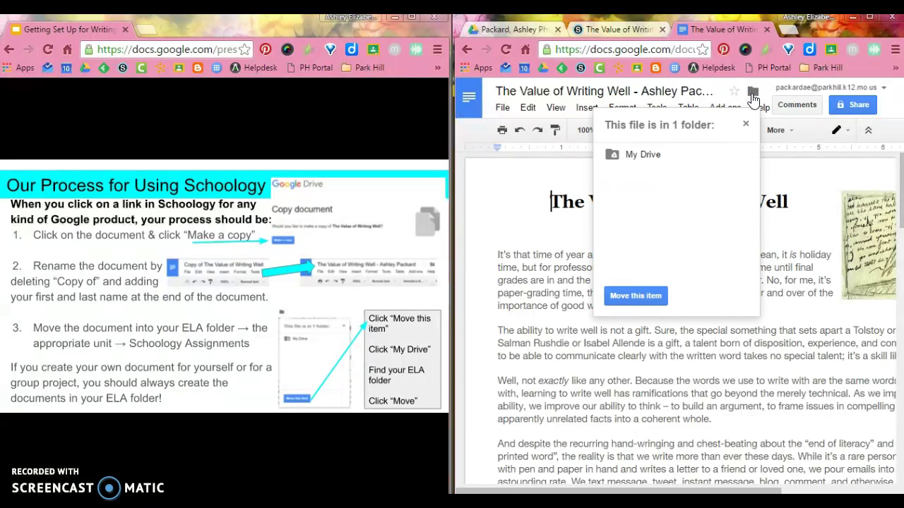
click(652, 300)
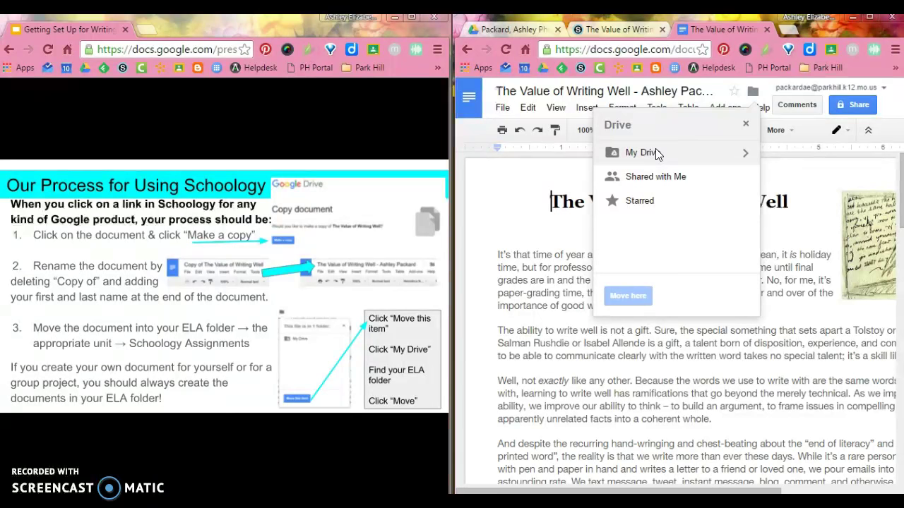
click(746, 156)
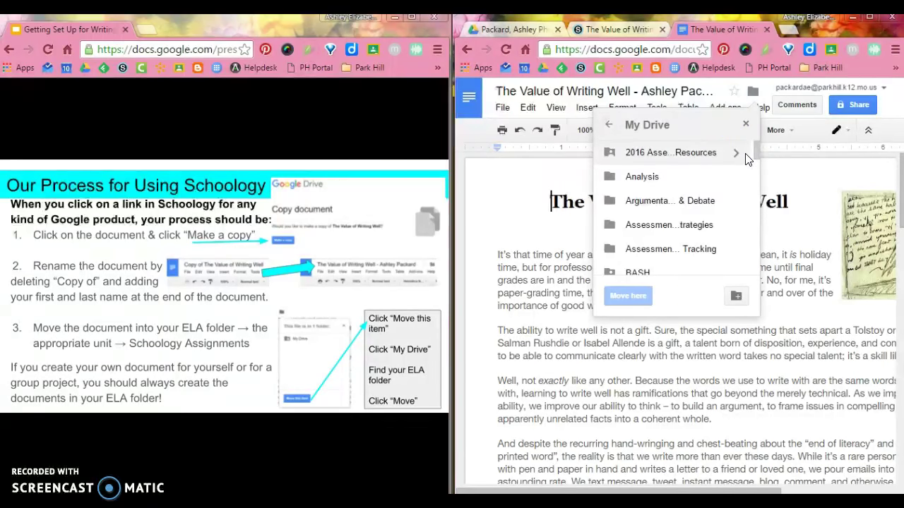
drag(758, 150, 760, 266)
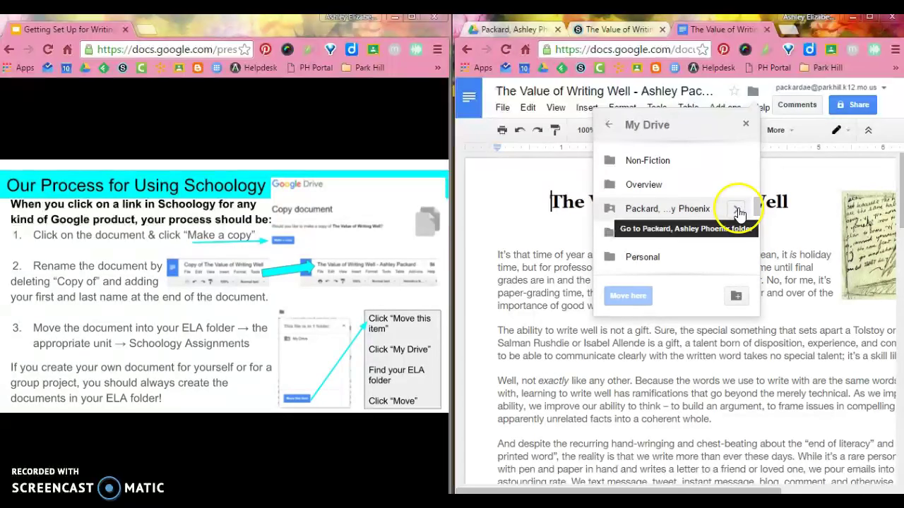
click(737, 209)
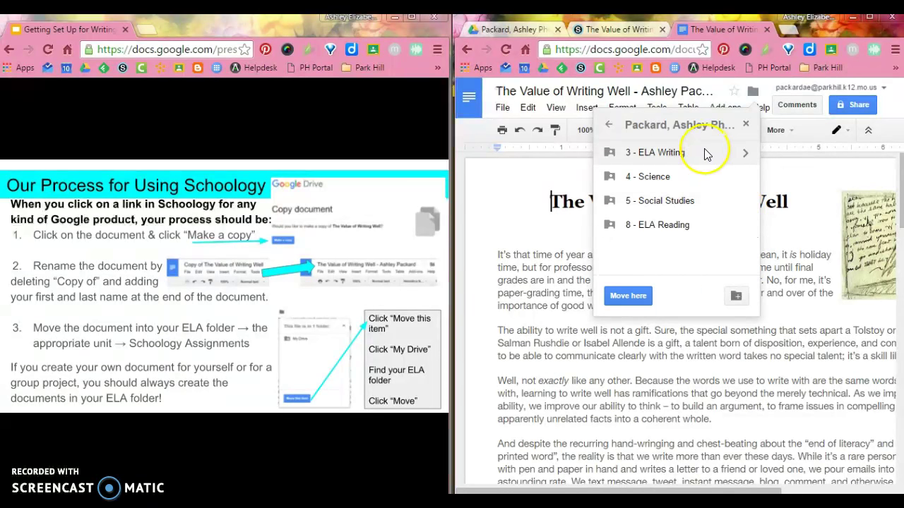
click(747, 154)
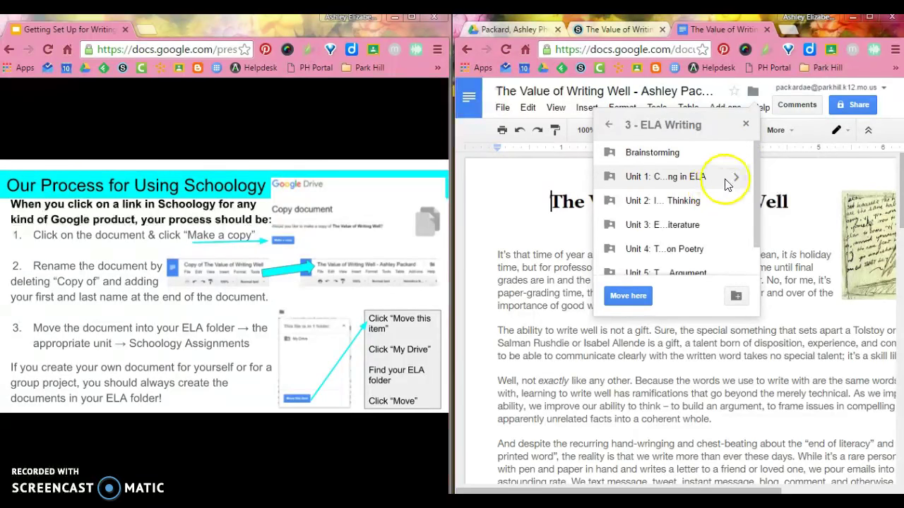
click(735, 178)
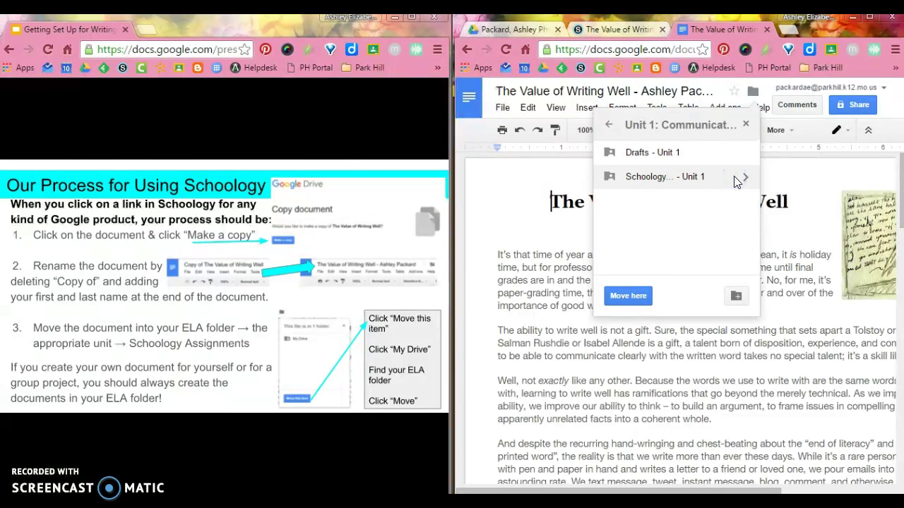
click(673, 184)
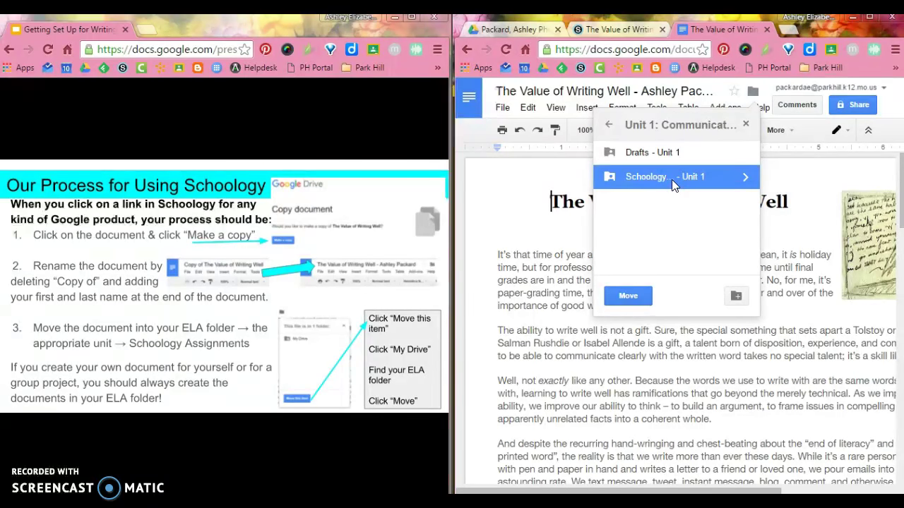
click(632, 295)
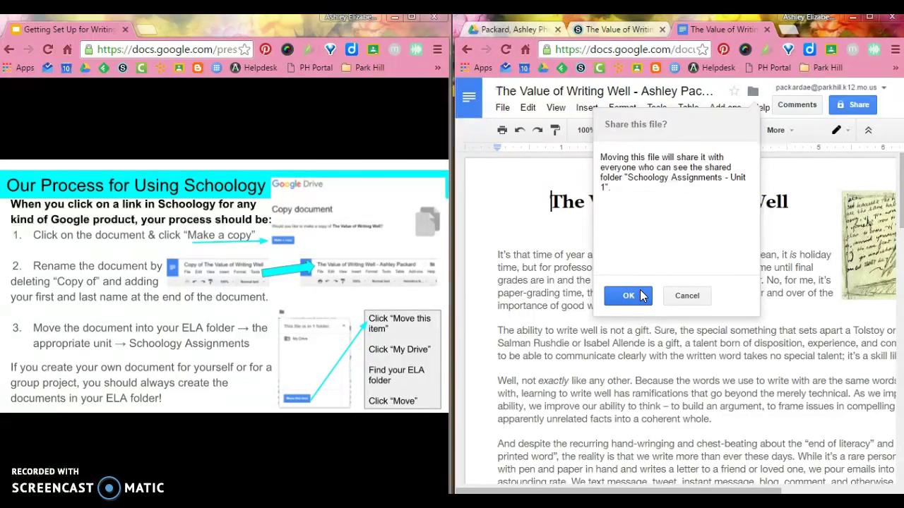
click(628, 295)
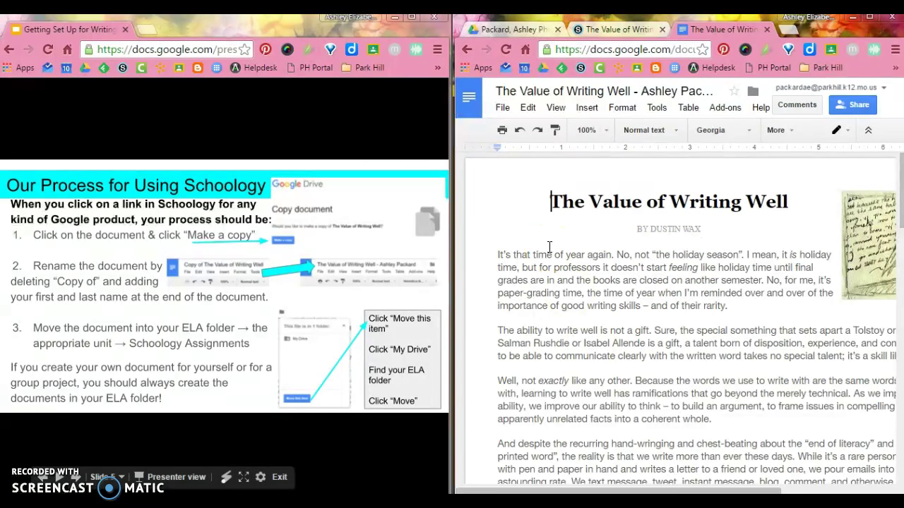
Step: Show the 'Setting Up a Folder In Documents' slide, put Drive on the right, and minimise the slideshow
click(362, 303)
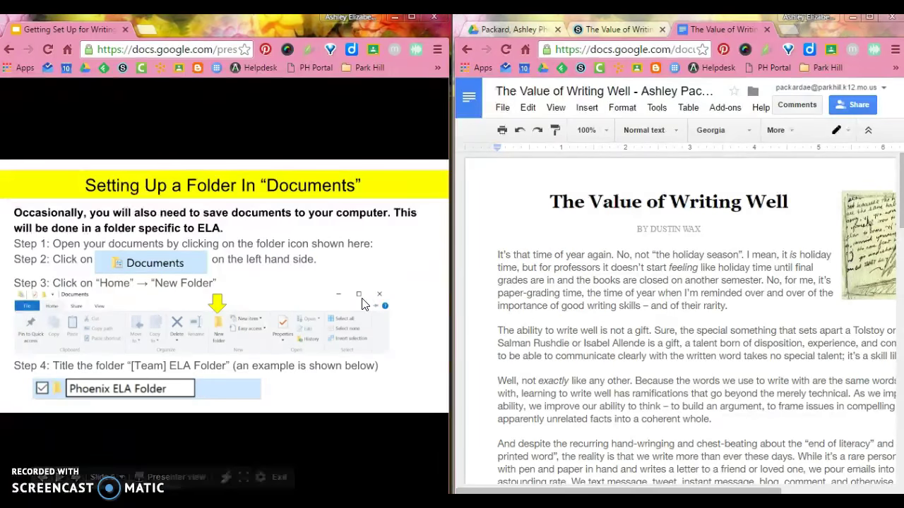
click(516, 34)
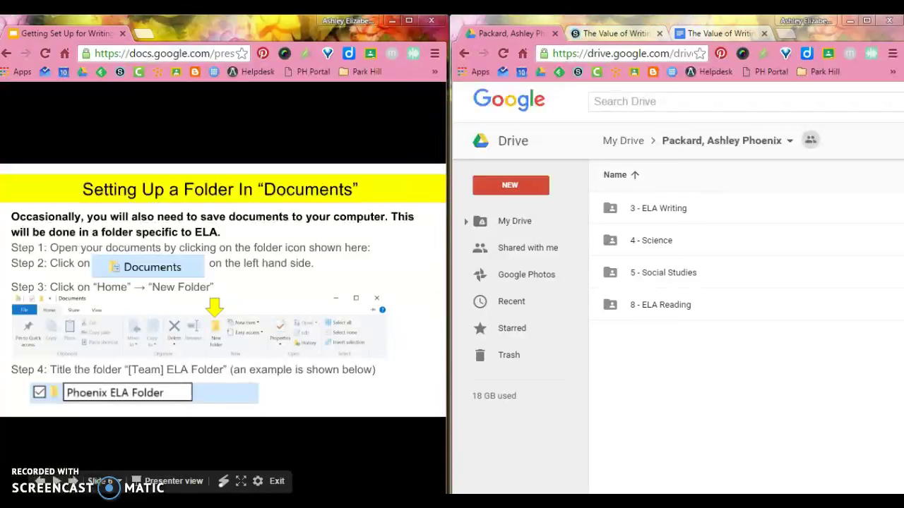
key(Right)
key(Right)
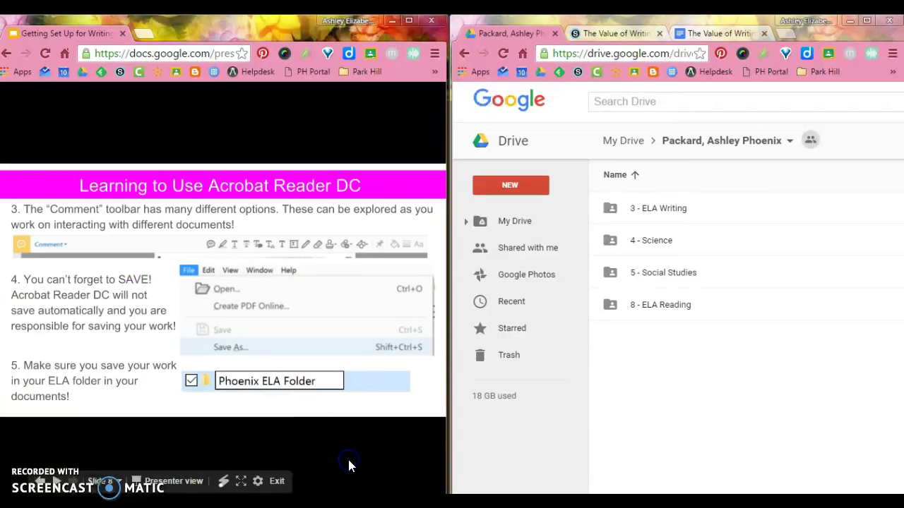
key(Right)
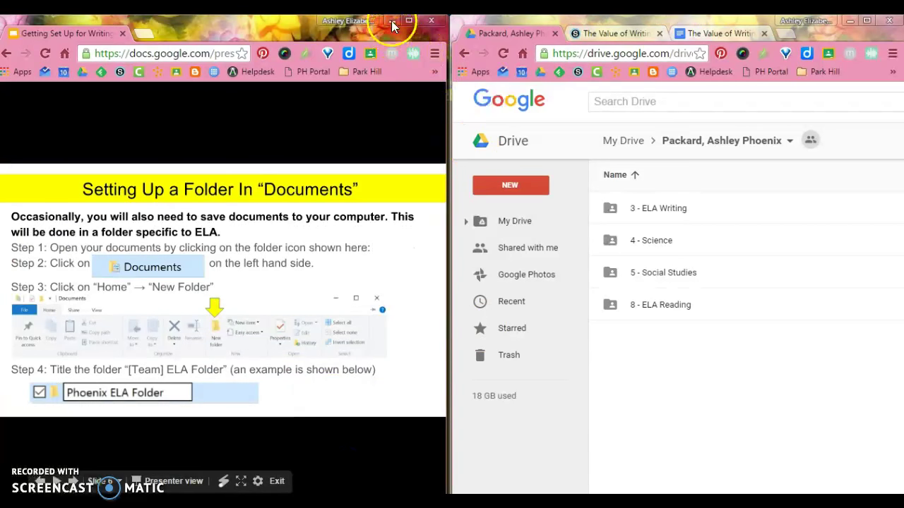
click(392, 20)
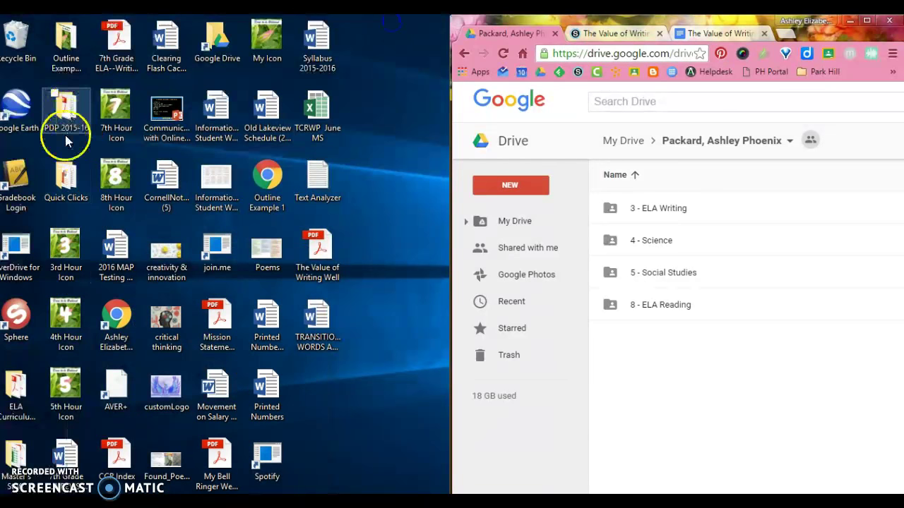
Step: Open Documents through the Quick Clicks desktop folder and place its window beside the slides
click(63, 181)
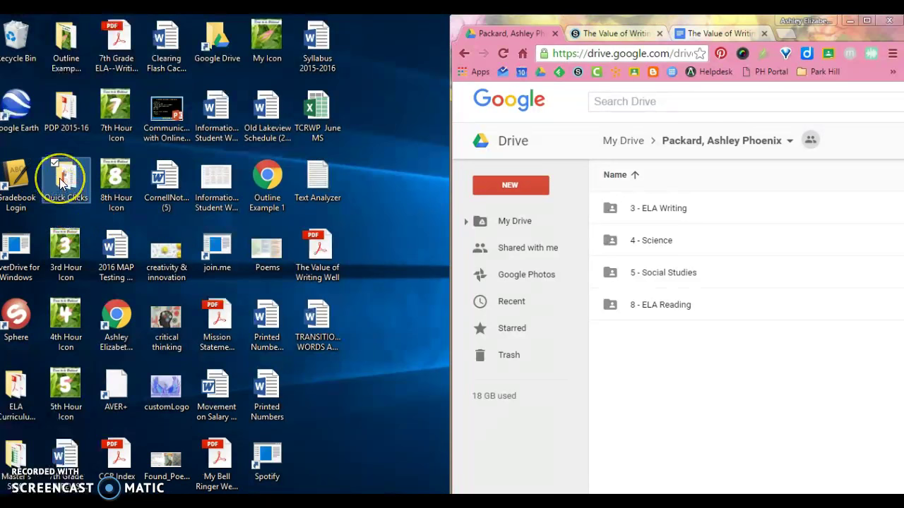
double_click(61, 180)
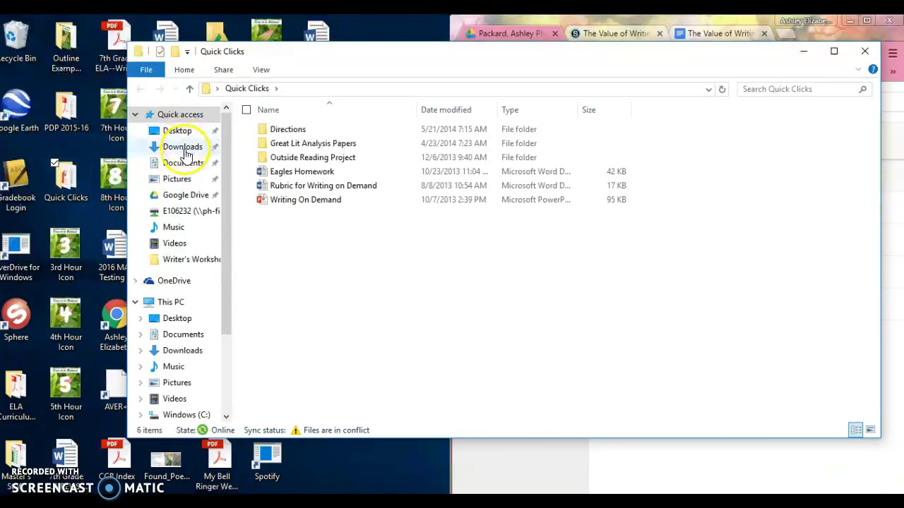
click(184, 165)
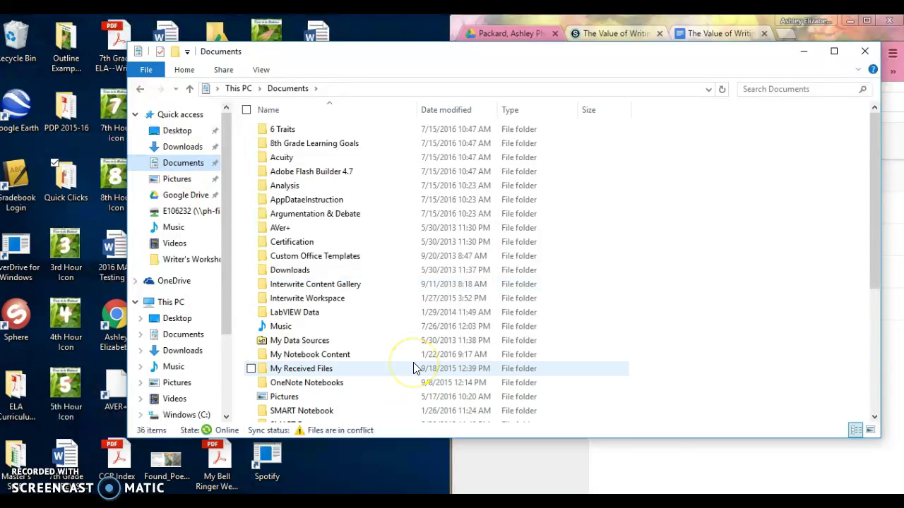
key(alt+Tab)
key(alt+Tab)
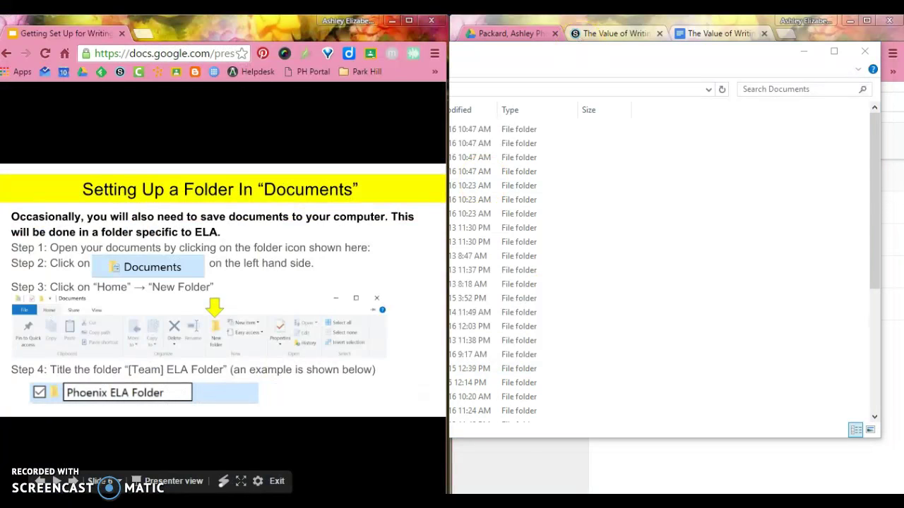
click(661, 56)
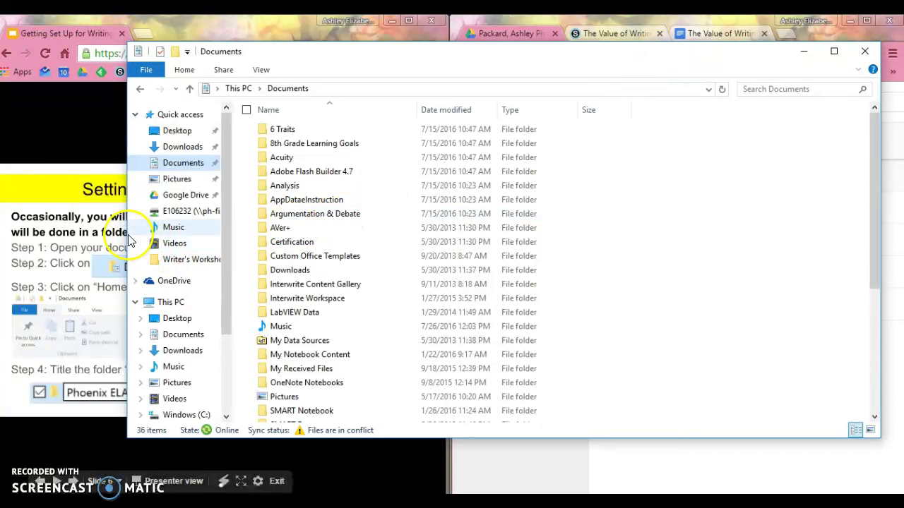
drag(128, 240, 440, 210)
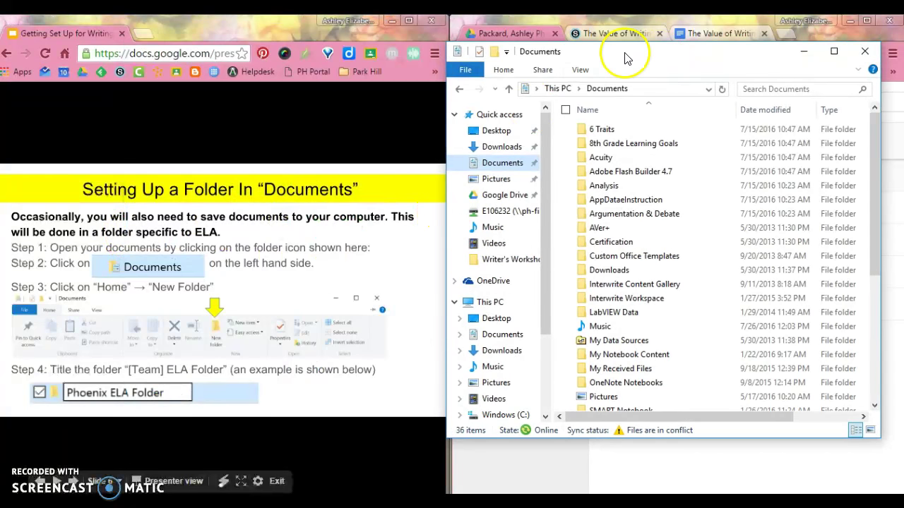
drag(635, 60, 653, 56)
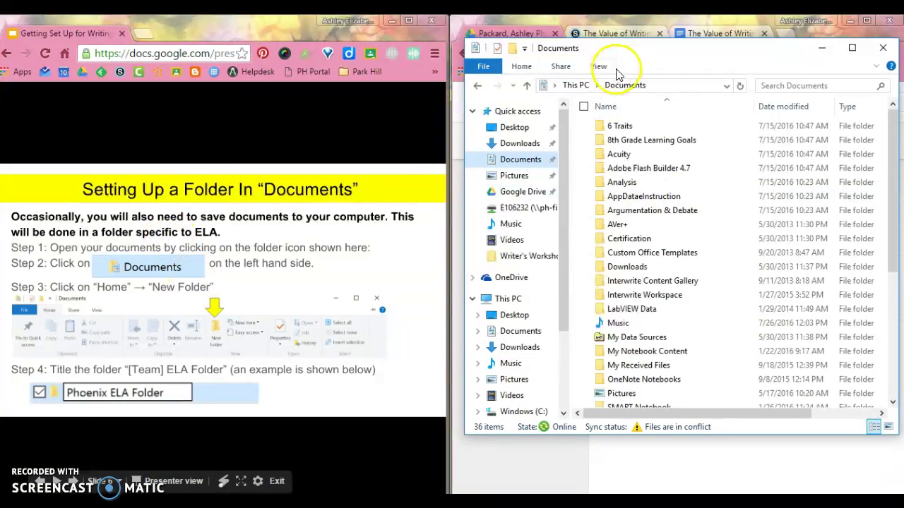
Step: Create a new folder in Documents named 'Phoenix ELA Folder'
click(520, 68)
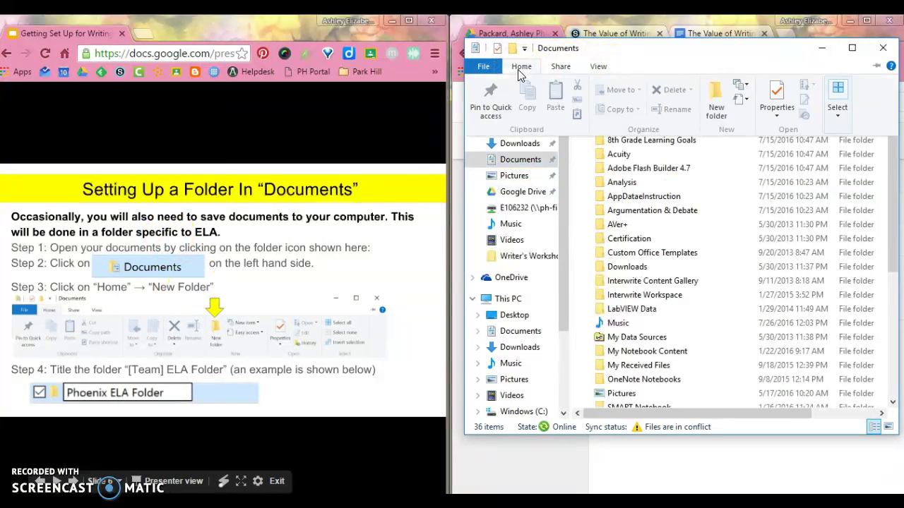
click(715, 105)
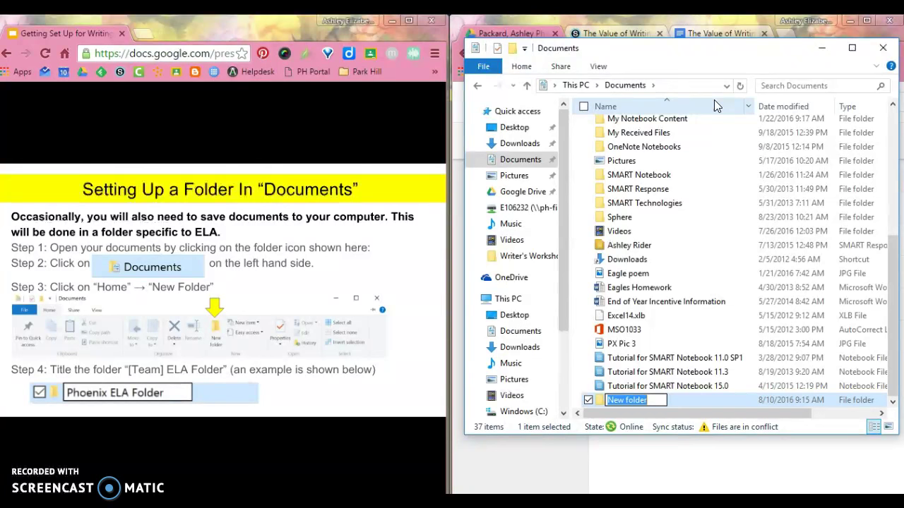
text(Pho)
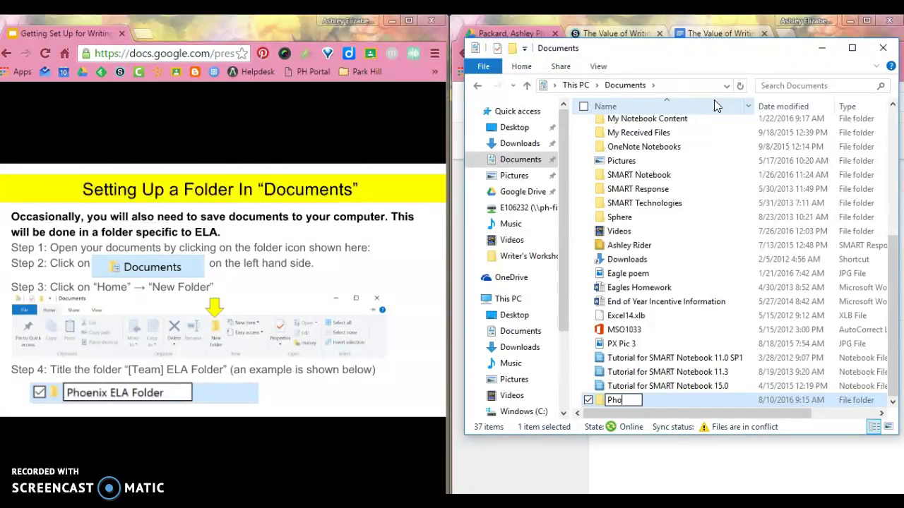
text(enix)
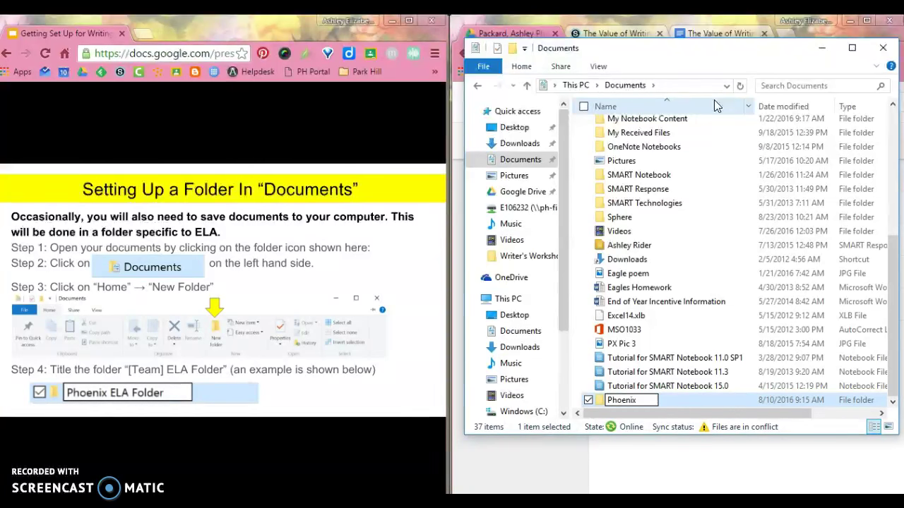
text( ELA Folder)
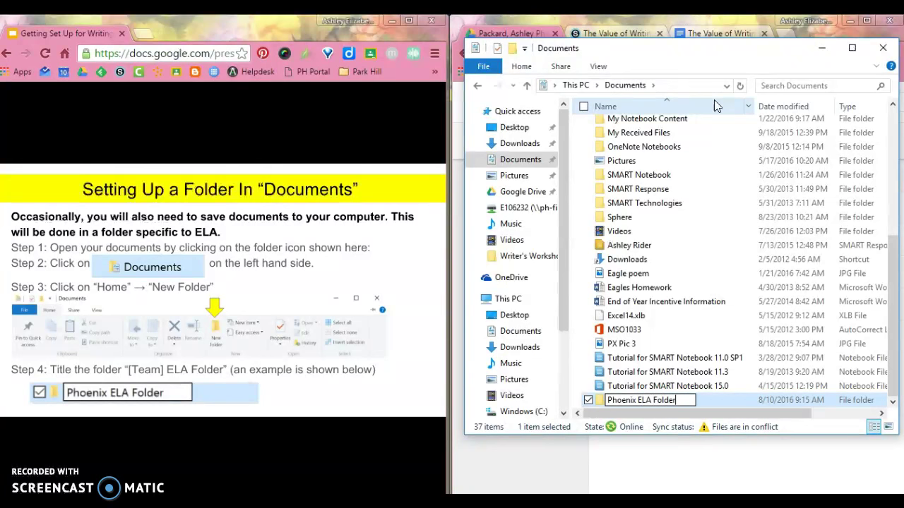
key(Return)
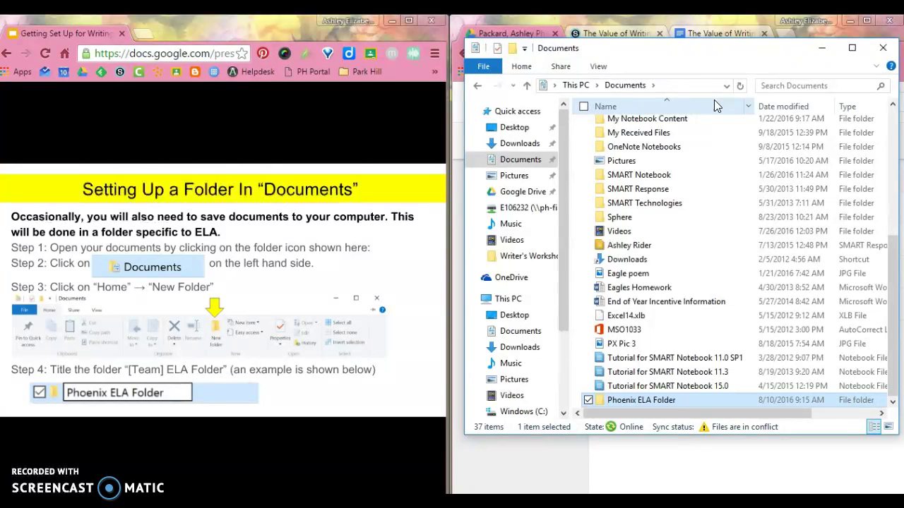
Step: Download The Value of Writing Well.pdf from Introduction to ELA > The Value of Writing Well in Schoology
click(387, 306)
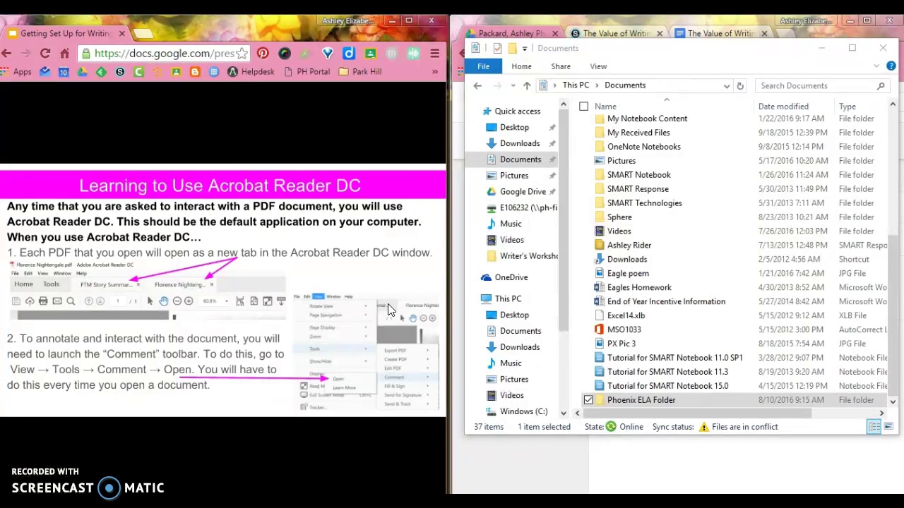
click(820, 48)
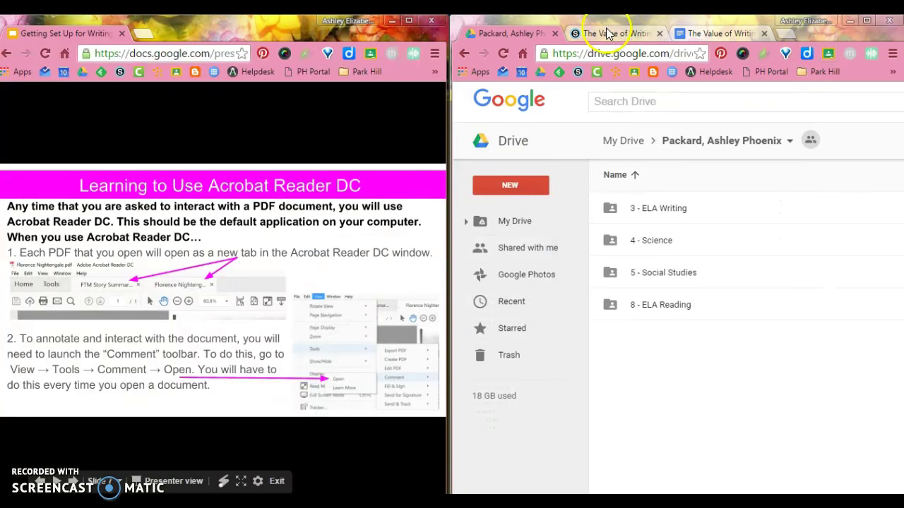
click(610, 35)
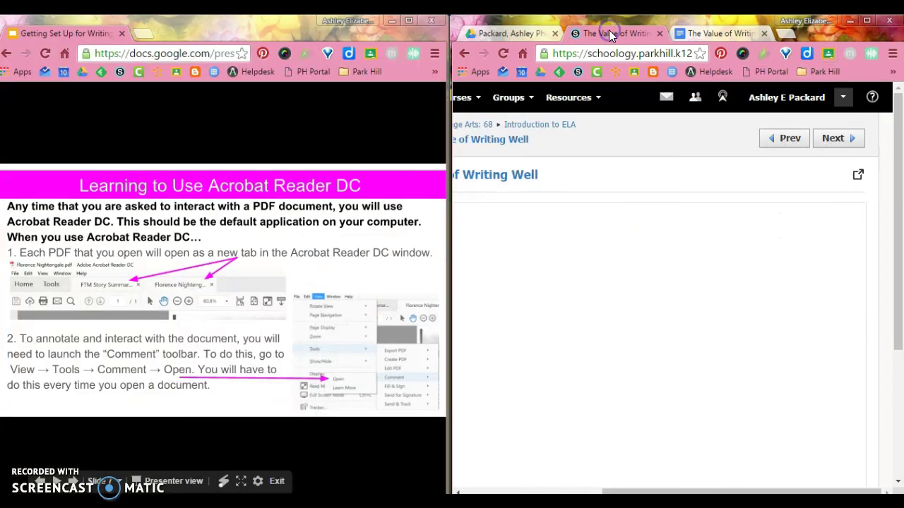
click(528, 128)
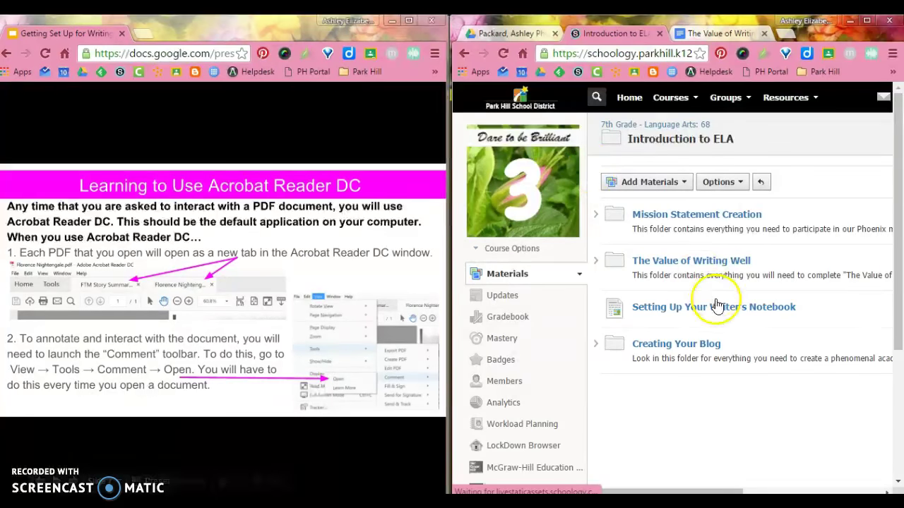
click(710, 265)
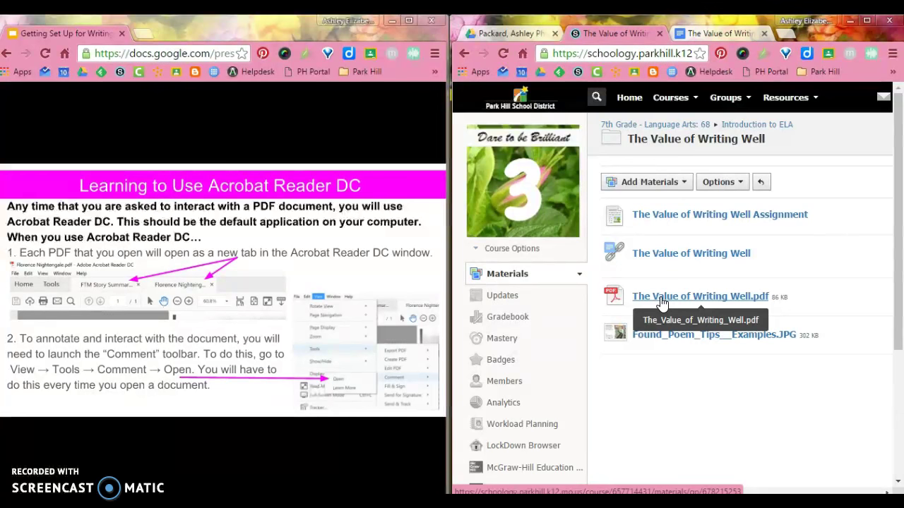
click(661, 300)
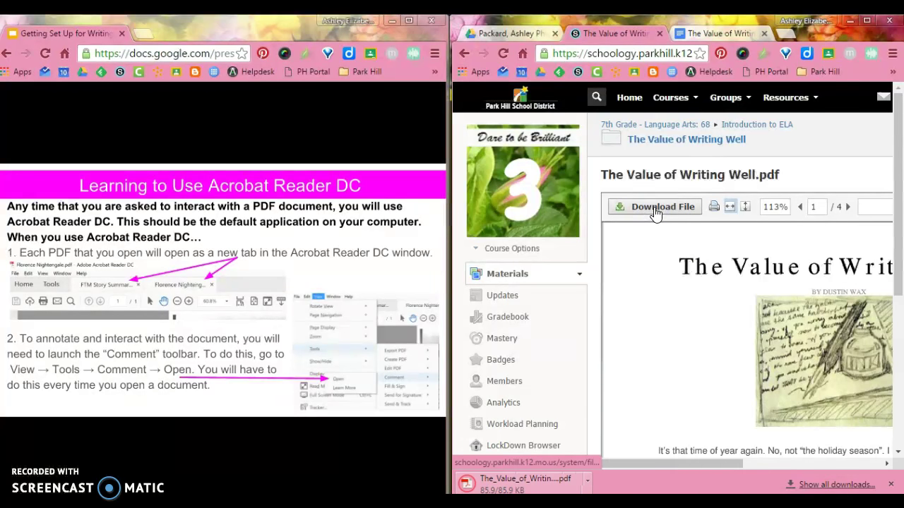
click(470, 485)
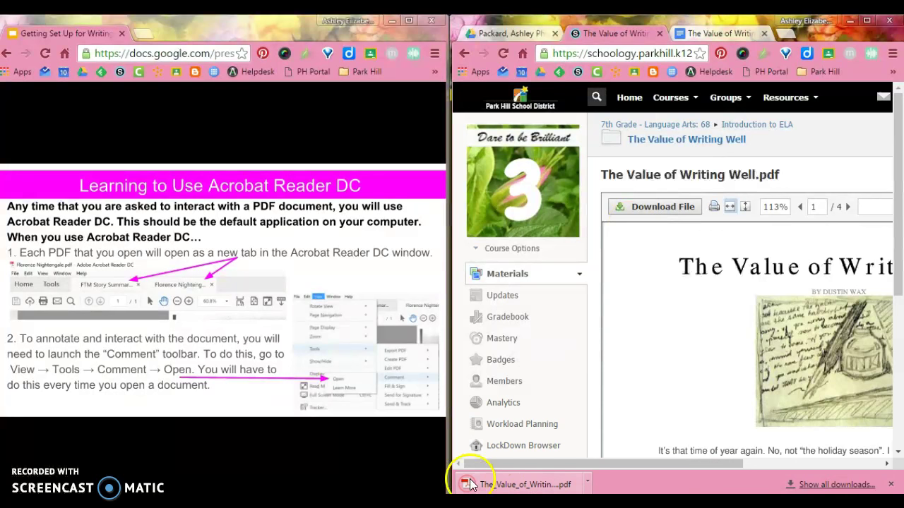
Step: Open the downloaded PDF in Acrobat, snap it to the right half, and collapse the Tools pane
click(531, 486)
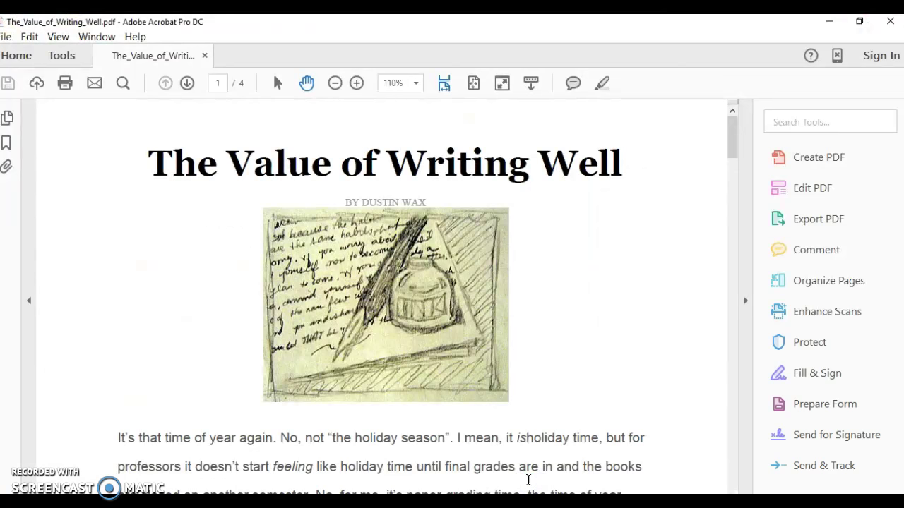
double_click(475, 21)
drag(900, 115, 903, 117)
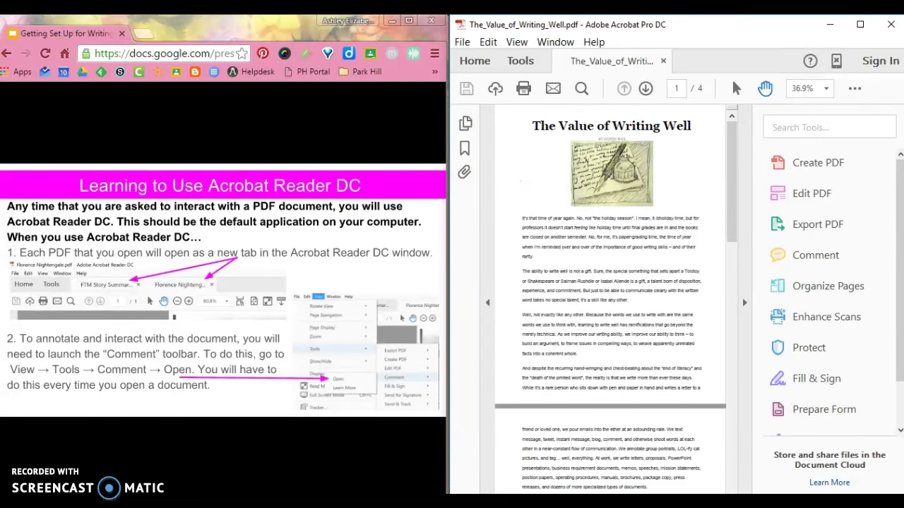
click(745, 304)
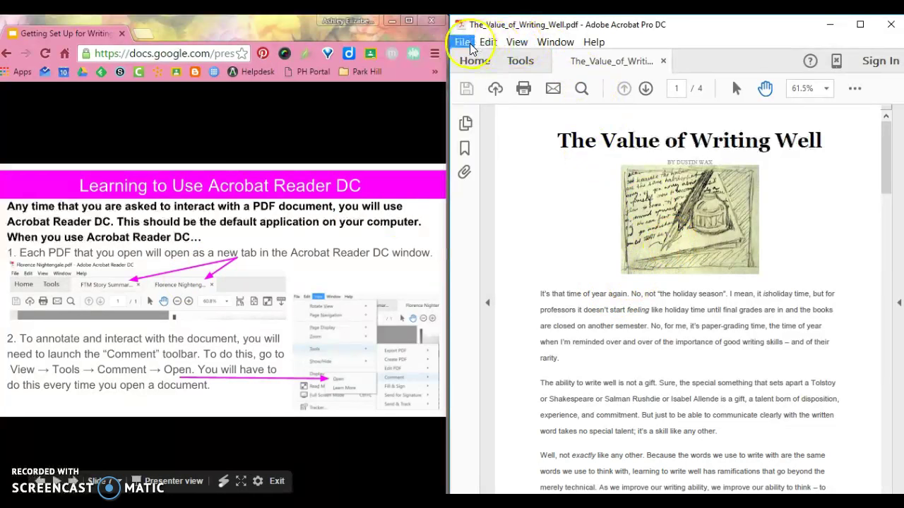
Step: Open the Comment tools via View > Tools > Comment and collapse the Comments list pane
click(514, 43)
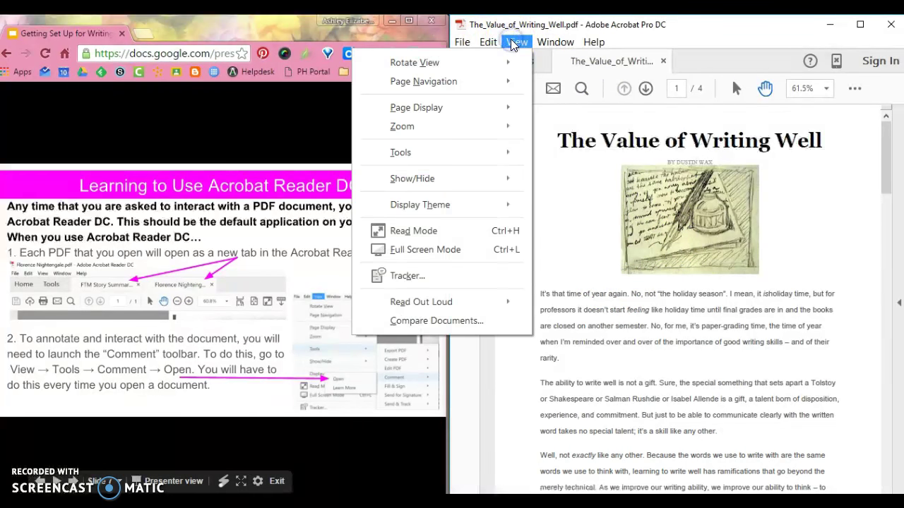
mouse_move(507, 152)
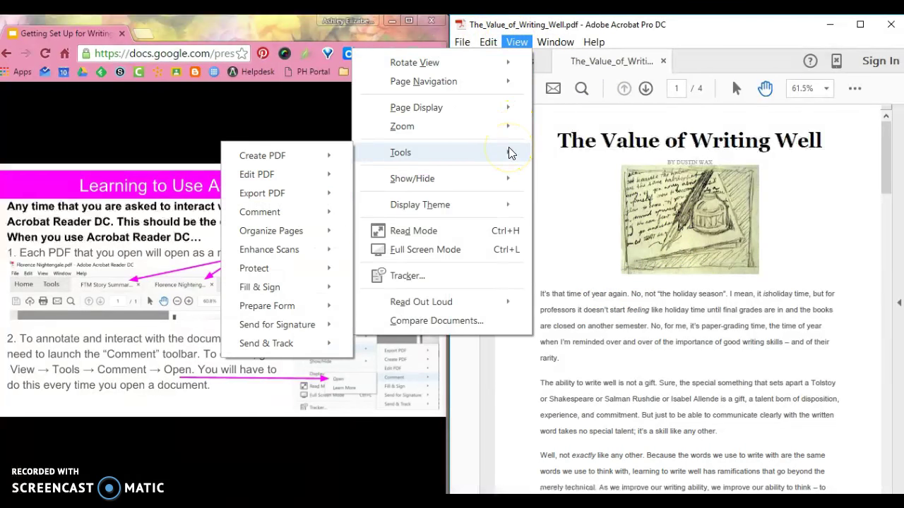
mouse_move(338, 210)
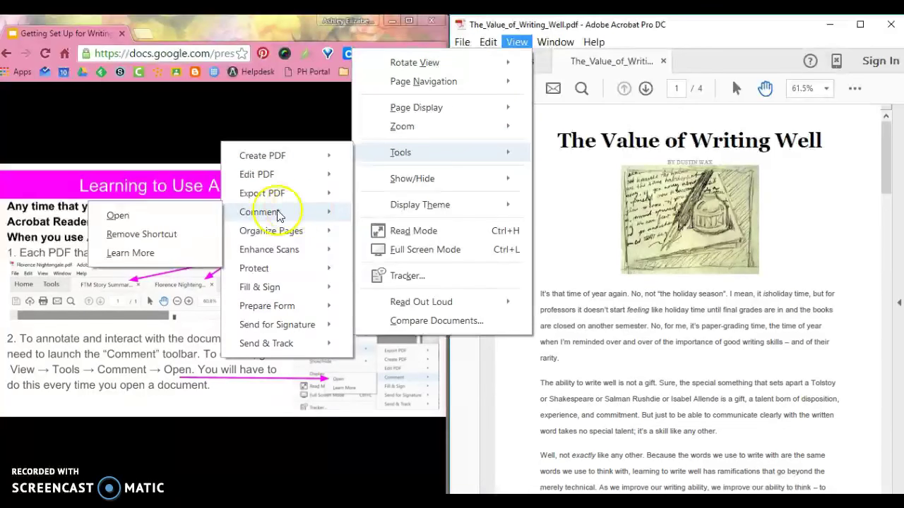
click(118, 215)
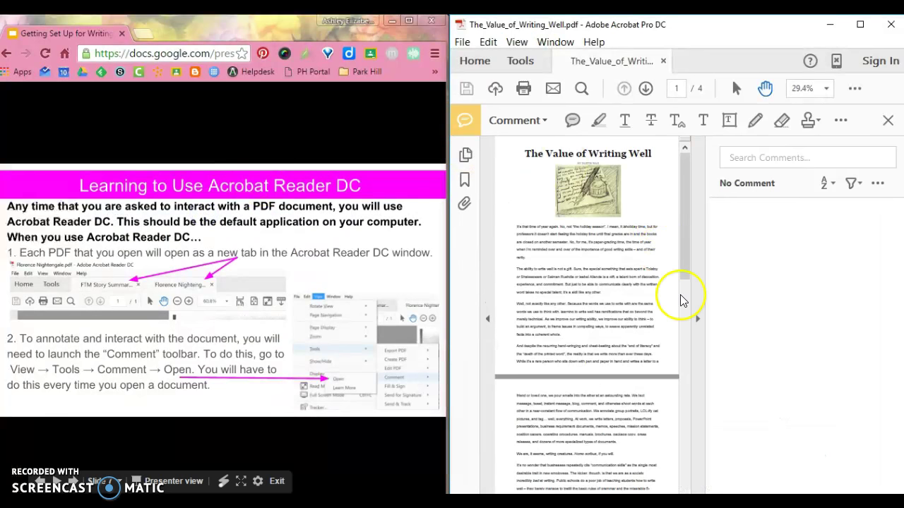
click(705, 320)
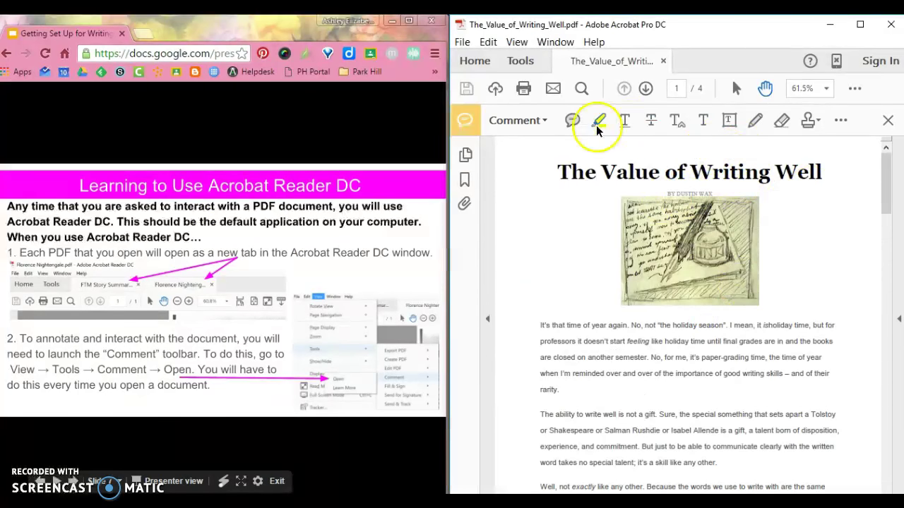
click(404, 260)
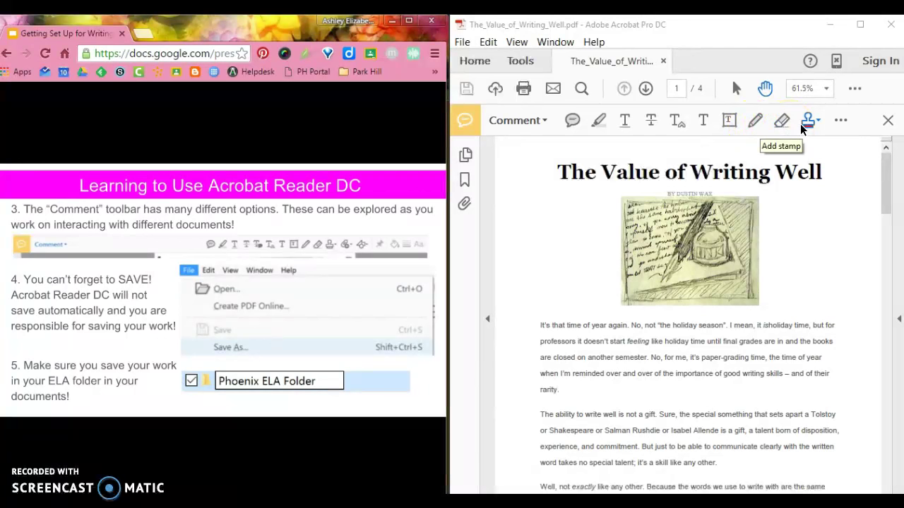
Step: With the freehand pencil, circle 'It's that', underline the paragraph's last line, and star the margin
click(749, 126)
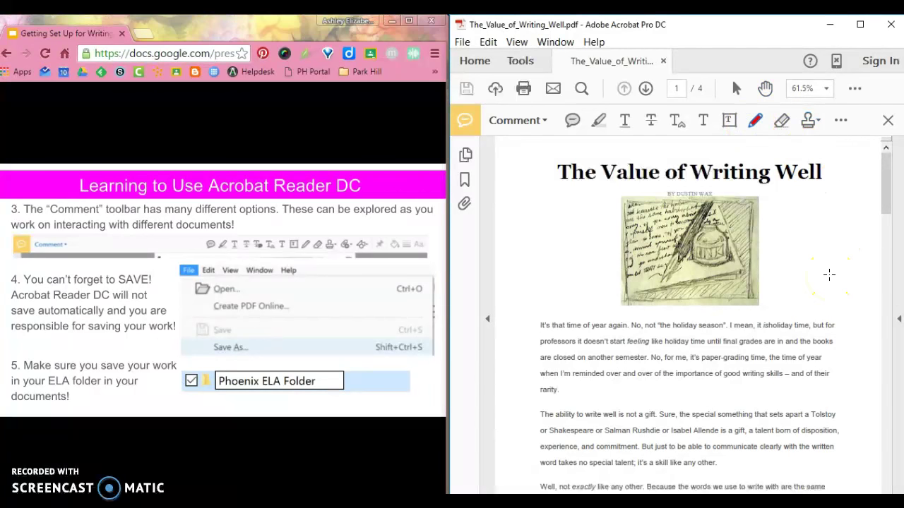
drag(554, 320, 547, 328)
drag(540, 390, 826, 382)
drag(518, 406, 578, 402)
mouse_move(511, 429)
mouse_down()
mouse_move(527, 422)
mouse_move(511, 480)
mouse_up()
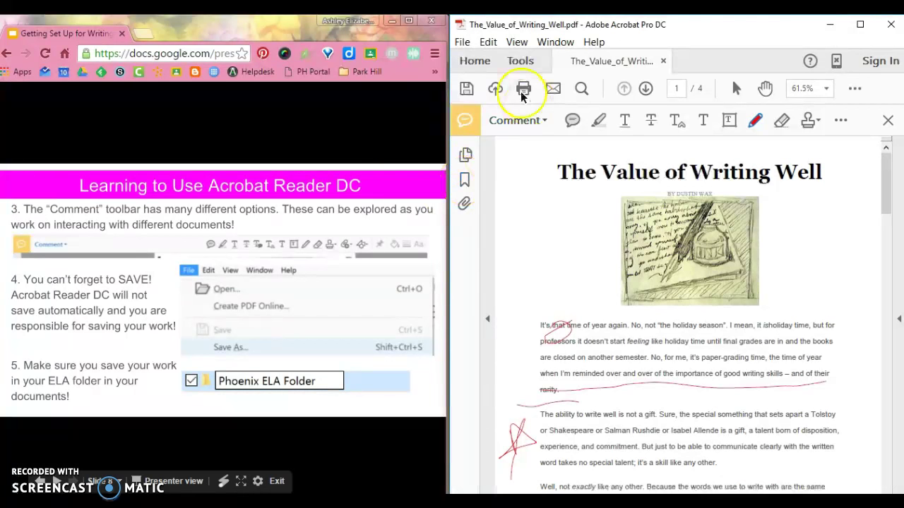
Step: Save As The_Value_of_Writing_Well.pdf into Documents > Phoenix ELA Folder
click(468, 44)
click(378, 128)
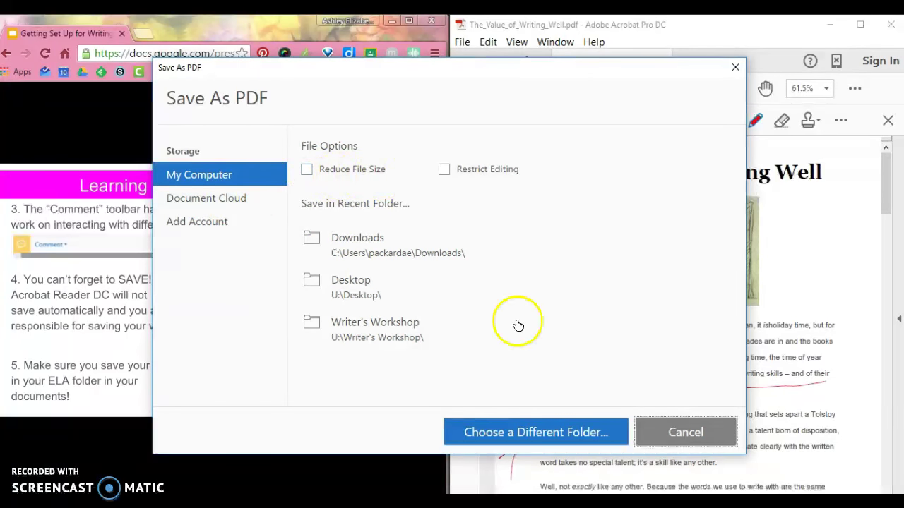
click(520, 433)
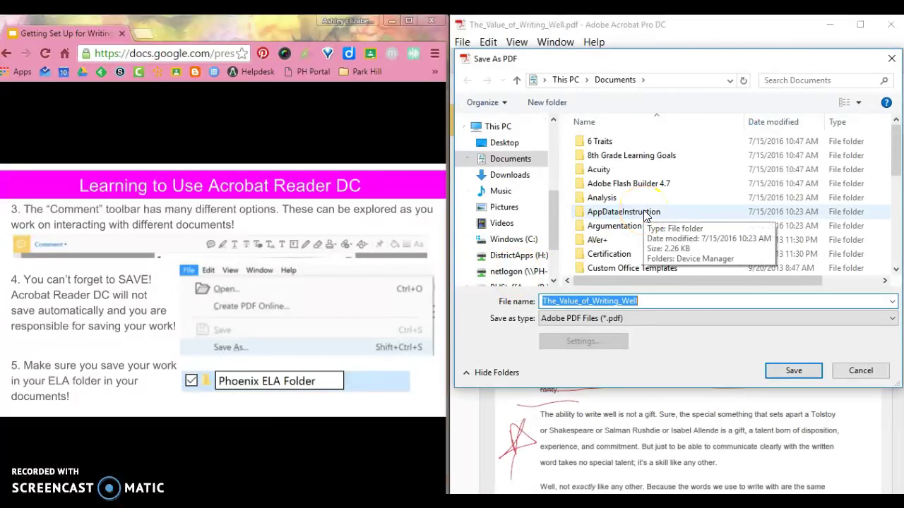
click(644, 215)
scroll(646, 212, down, 5)
click(636, 170)
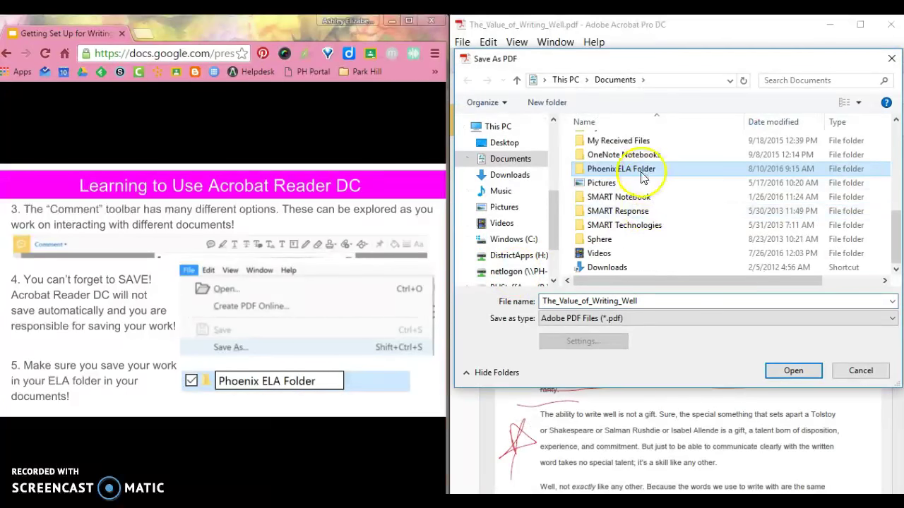
double_click(633, 170)
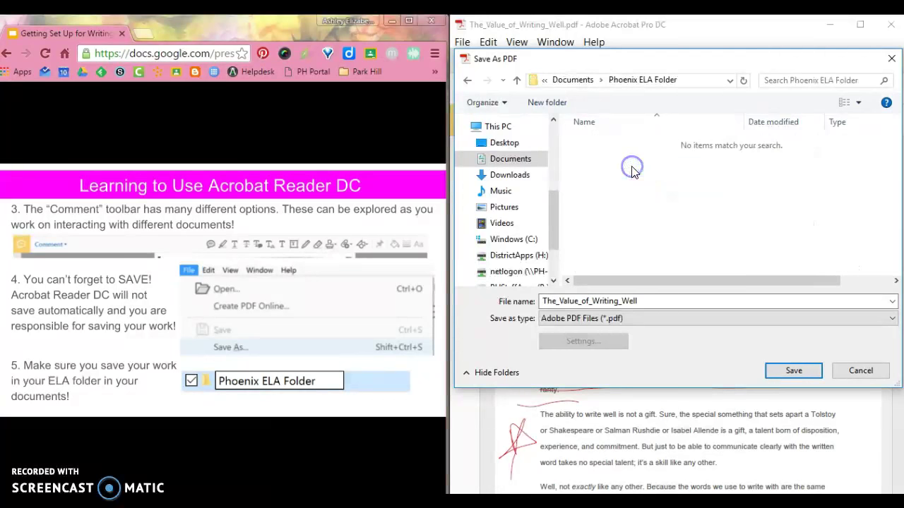
click(792, 372)
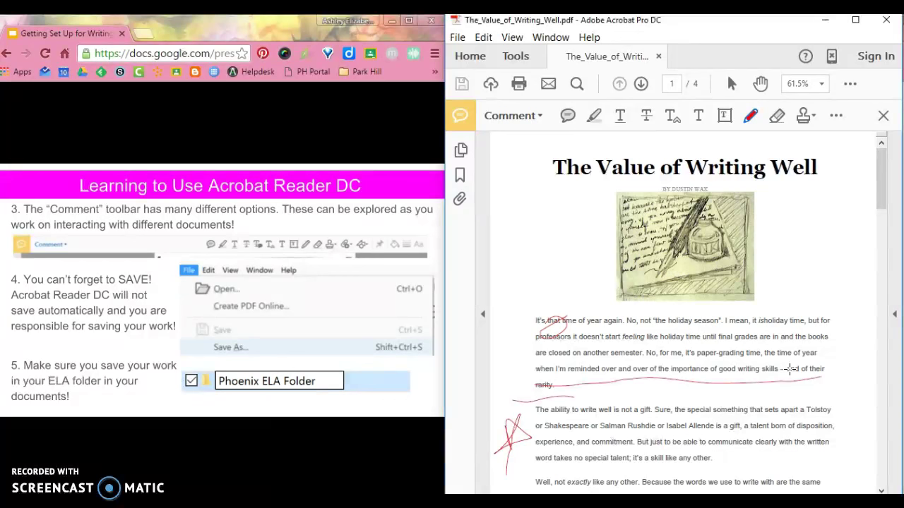
click(348, 431)
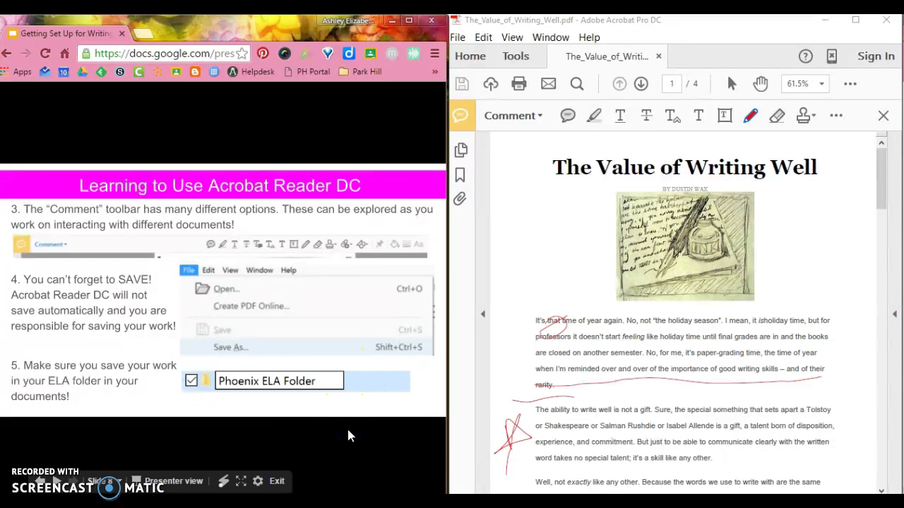